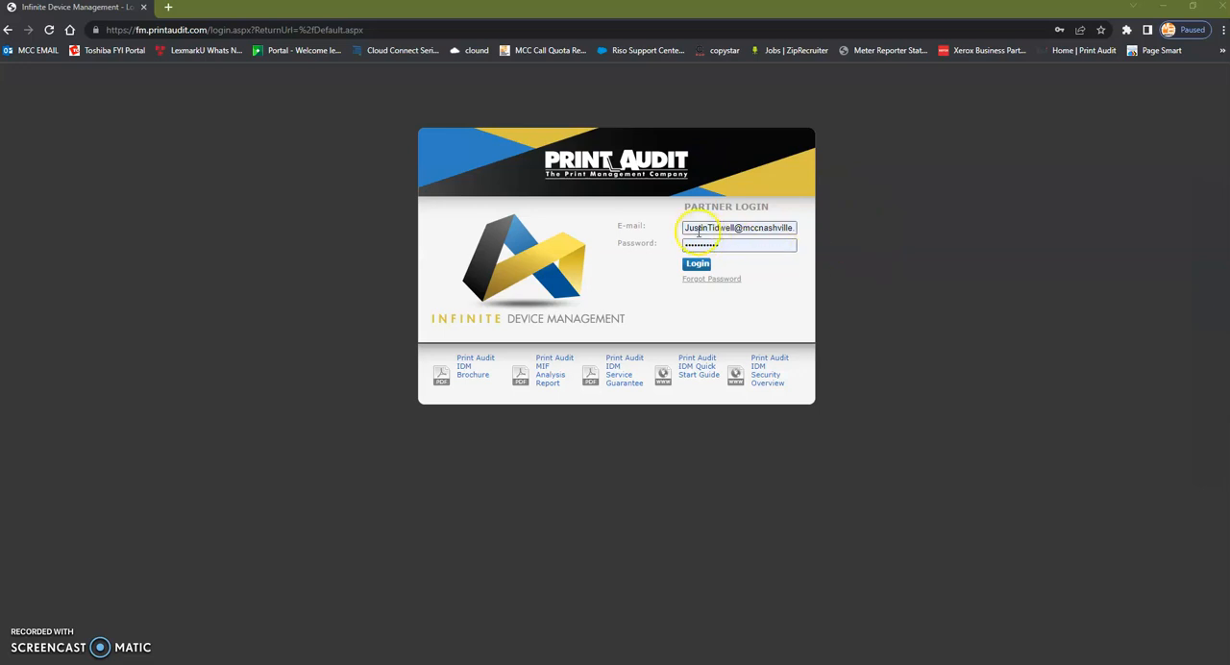
Step: Log in to the partner portal with the prefilled credentials and open the customer management list
{"action": "left_click", "coordinate": [698, 263]}
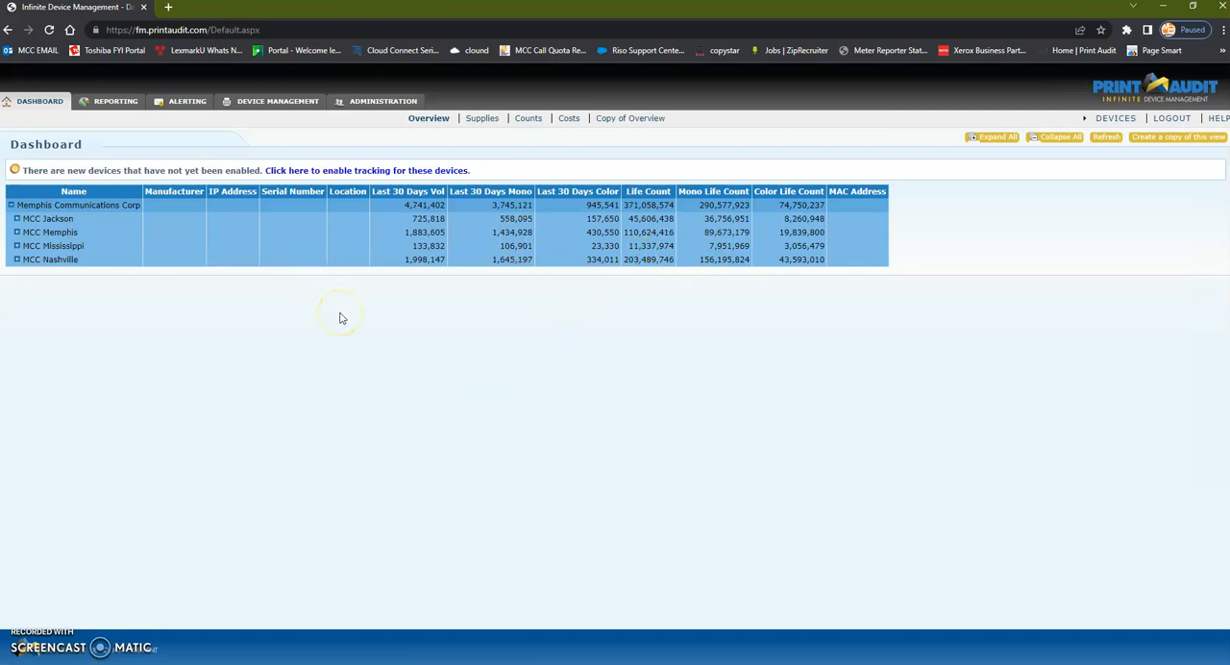
{"action": "left_click", "coordinate": [382, 103]}
{"action": "left_click", "coordinate": [461, 121]}
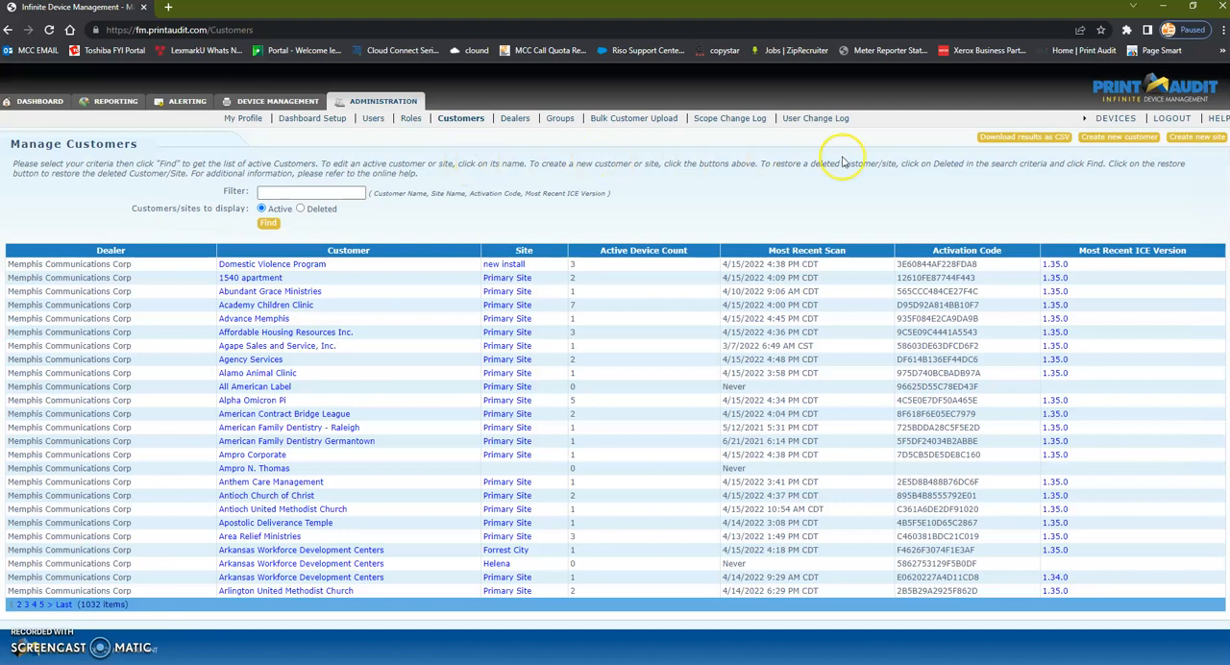
Step: Start a new customer record and set the customer name to abc
{"action": "left_click", "coordinate": [1125, 139]}
{"action": "left_click", "coordinate": [421, 165]}
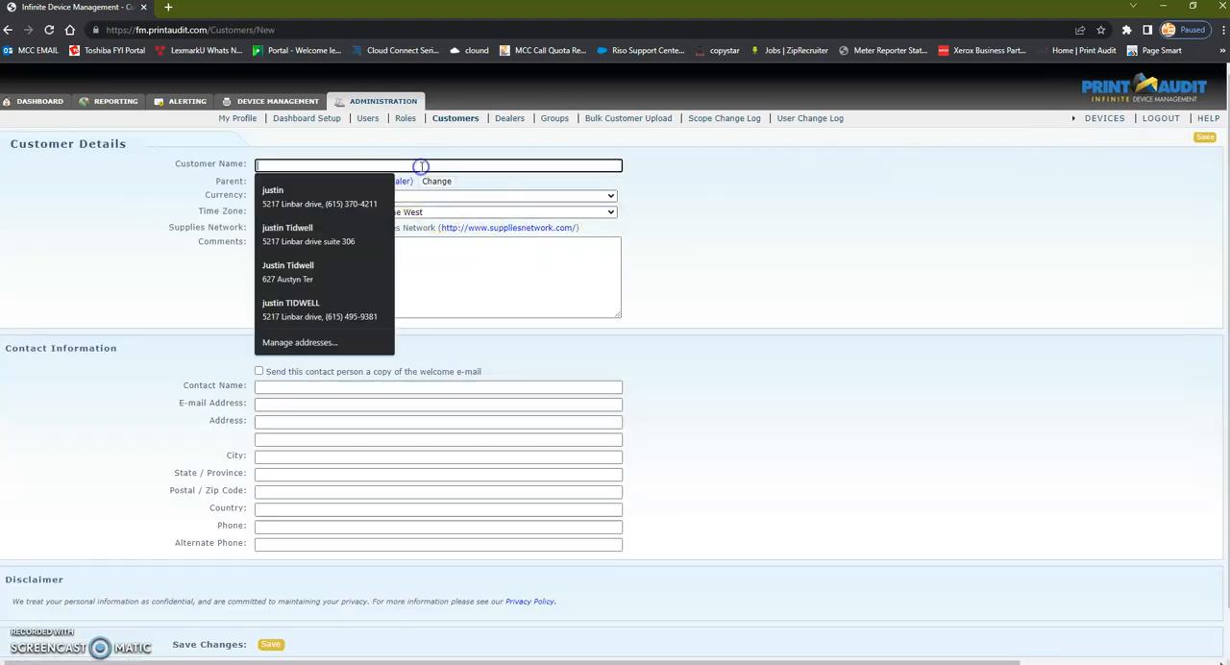
{"action": "type", "text": "ab"}
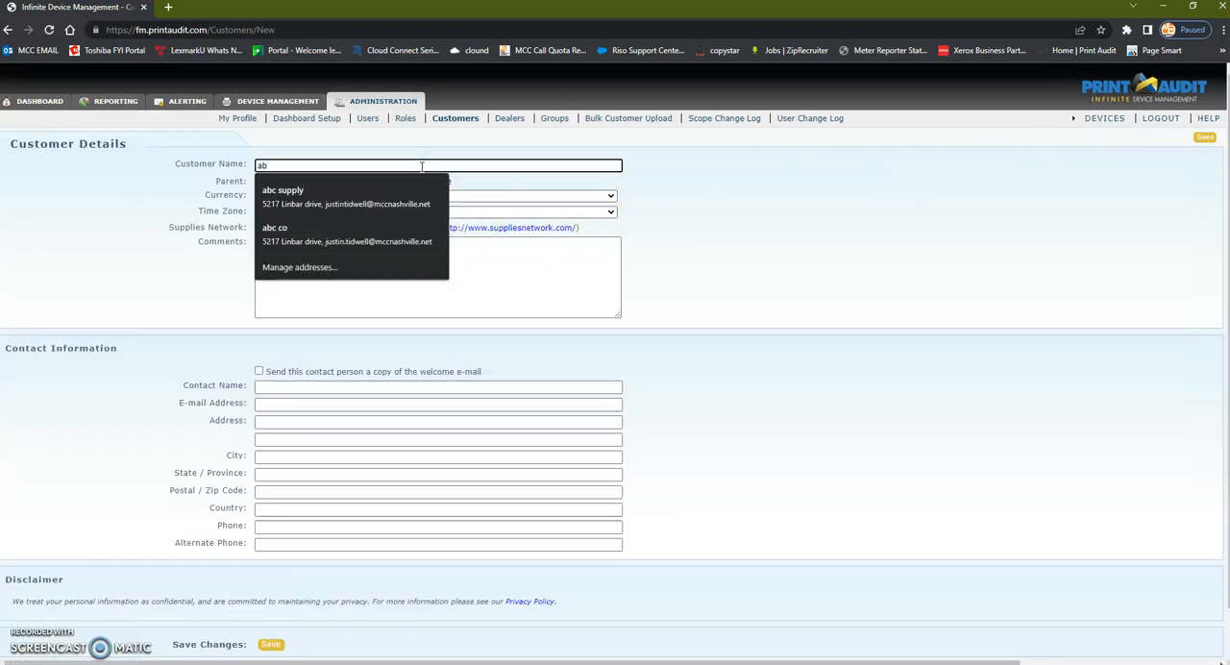
{"action": "type", "text": "c"}
{"action": "left_click", "coordinate": [437, 164]}
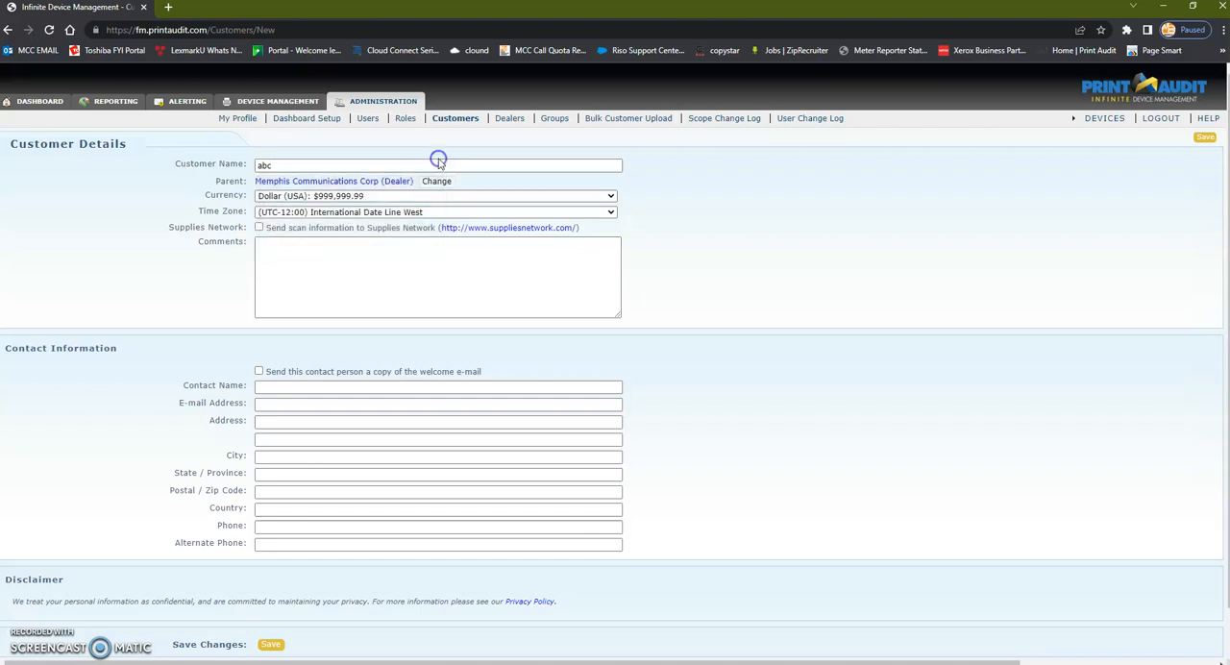
Step: Set the customer's parent to the MCC Nashville customer group and the time zone to (UTC-06:00) Central Time (US & Canada)
{"action": "left_click", "coordinate": [372, 184]}
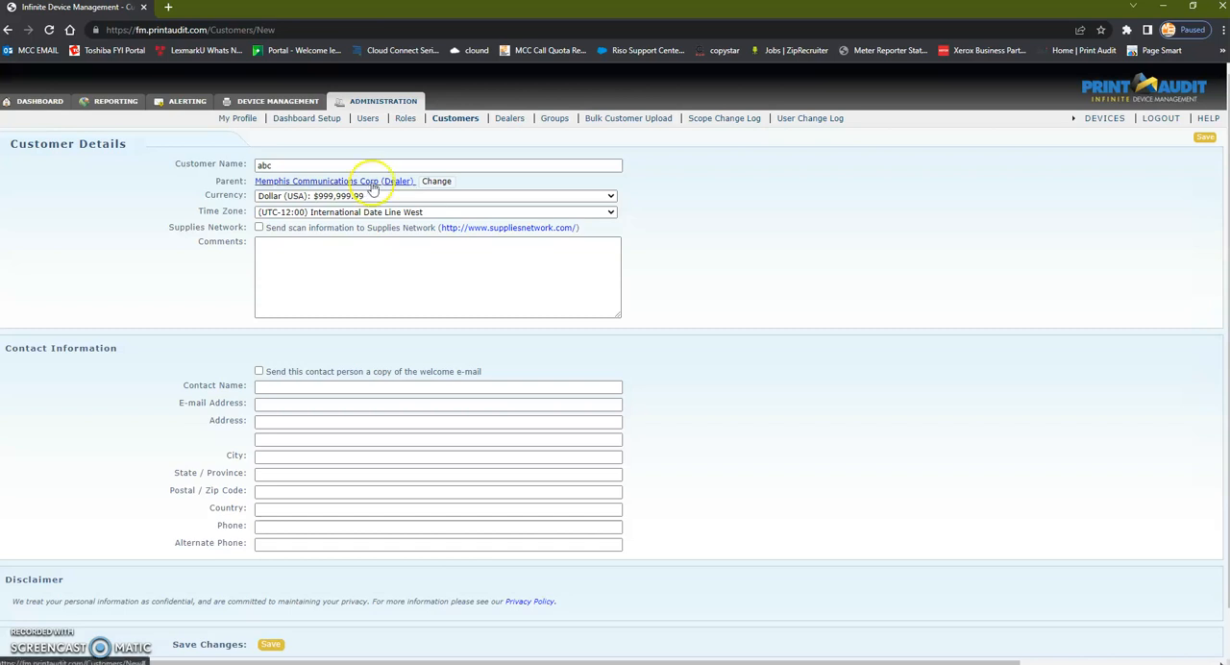
{"action": "left_click", "coordinate": [434, 182]}
{"action": "left_click", "coordinate": [360, 424]}
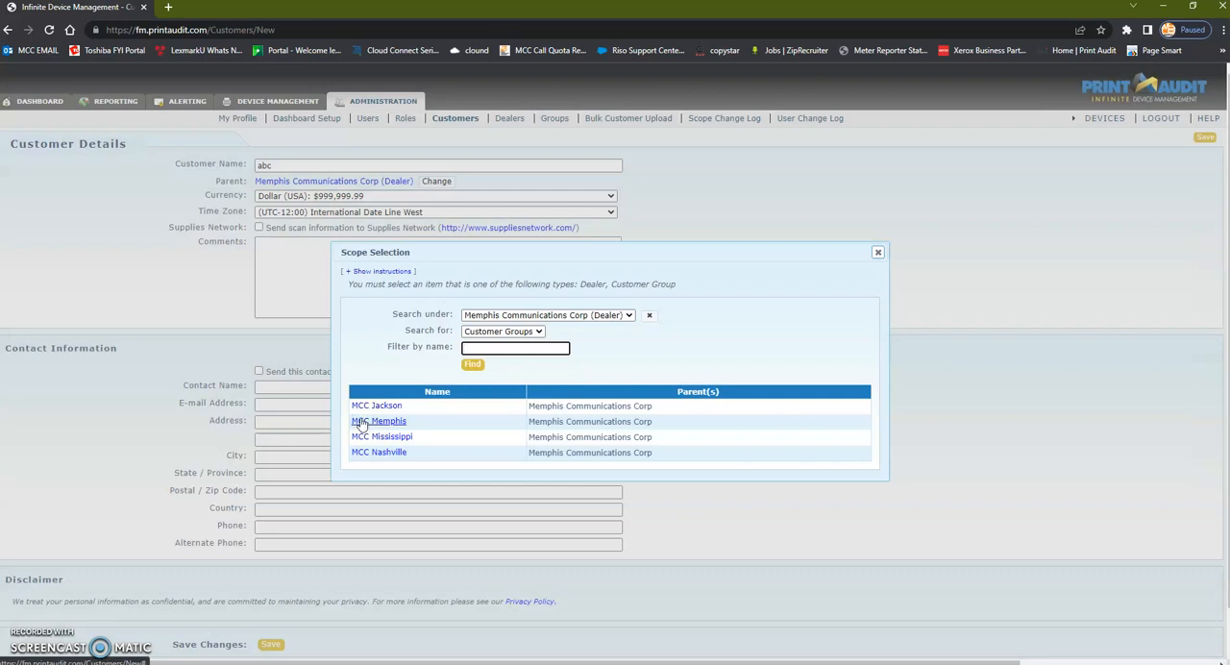
{"action": "left_click", "coordinate": [357, 453]}
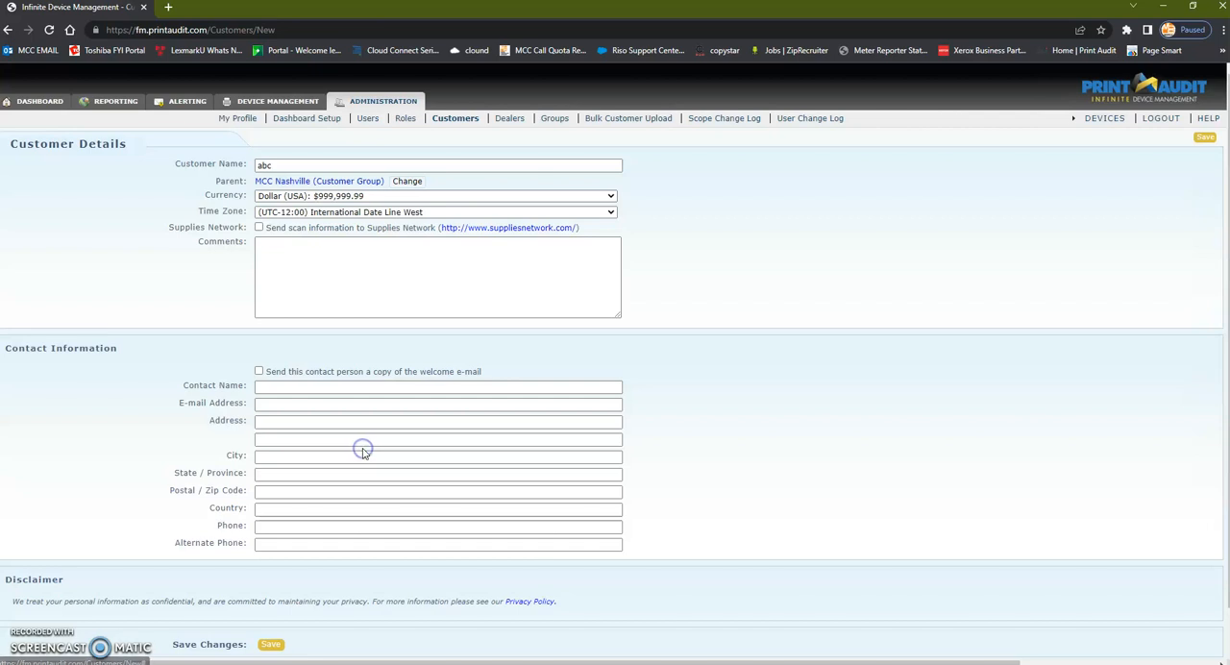
{"action": "left_click", "coordinate": [272, 211]}
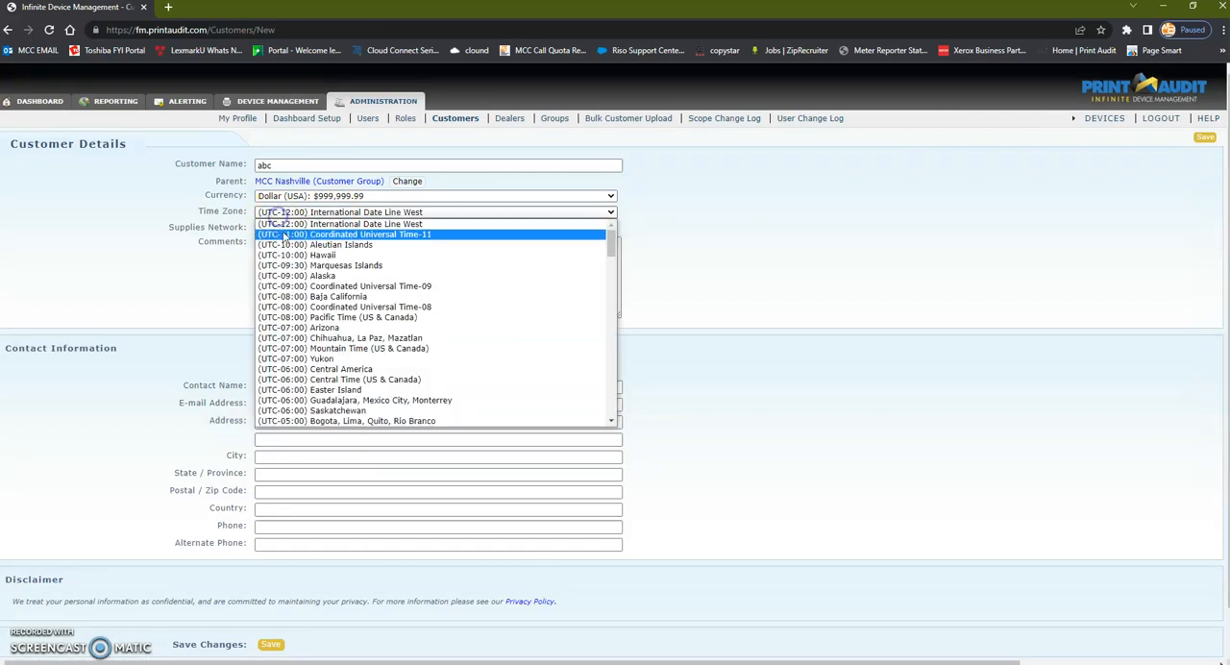
{"action": "left_click", "coordinate": [331, 381]}
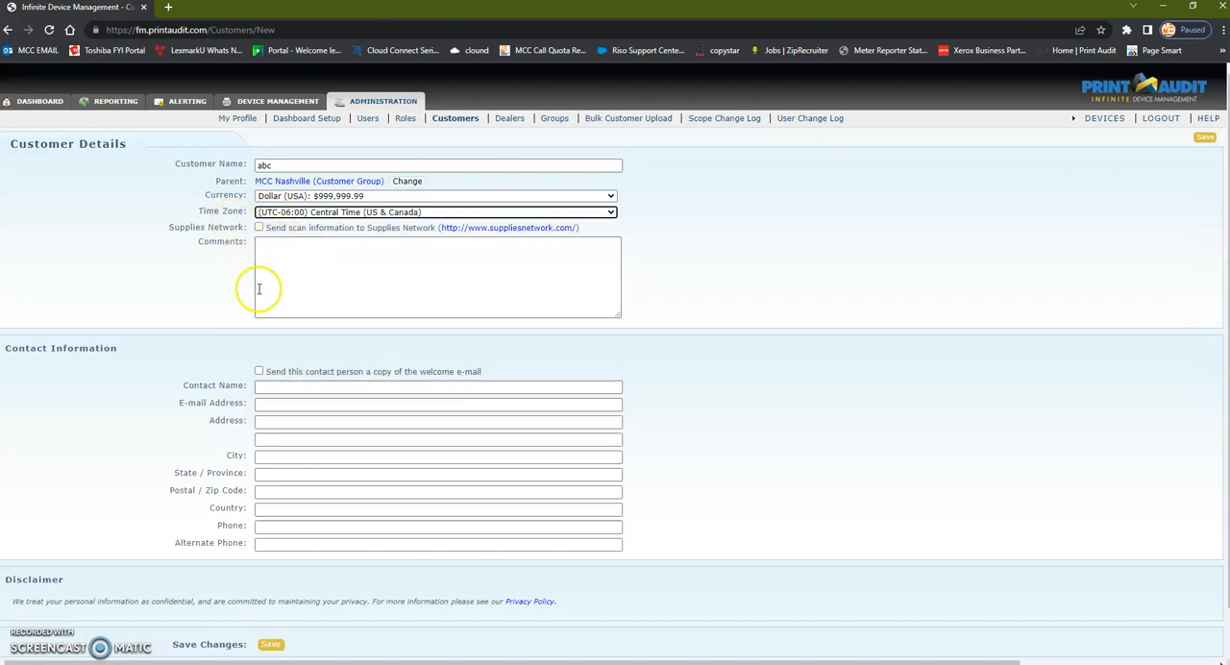
Step: Enable the welcome e-mail copy for the contact, autofill the contact's name, e-mail, address and phone, and save the customer
{"action": "left_click", "coordinate": [258, 370]}
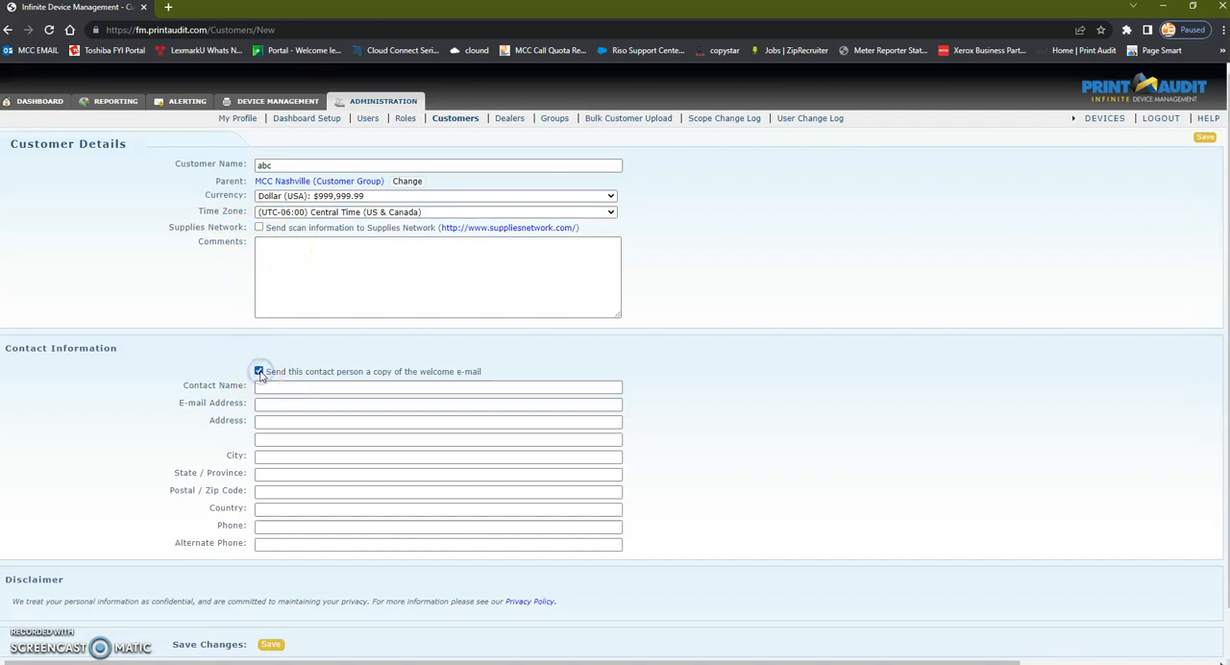
{"action": "left_click", "coordinate": [269, 387]}
{"action": "left_click", "coordinate": [273, 408]}
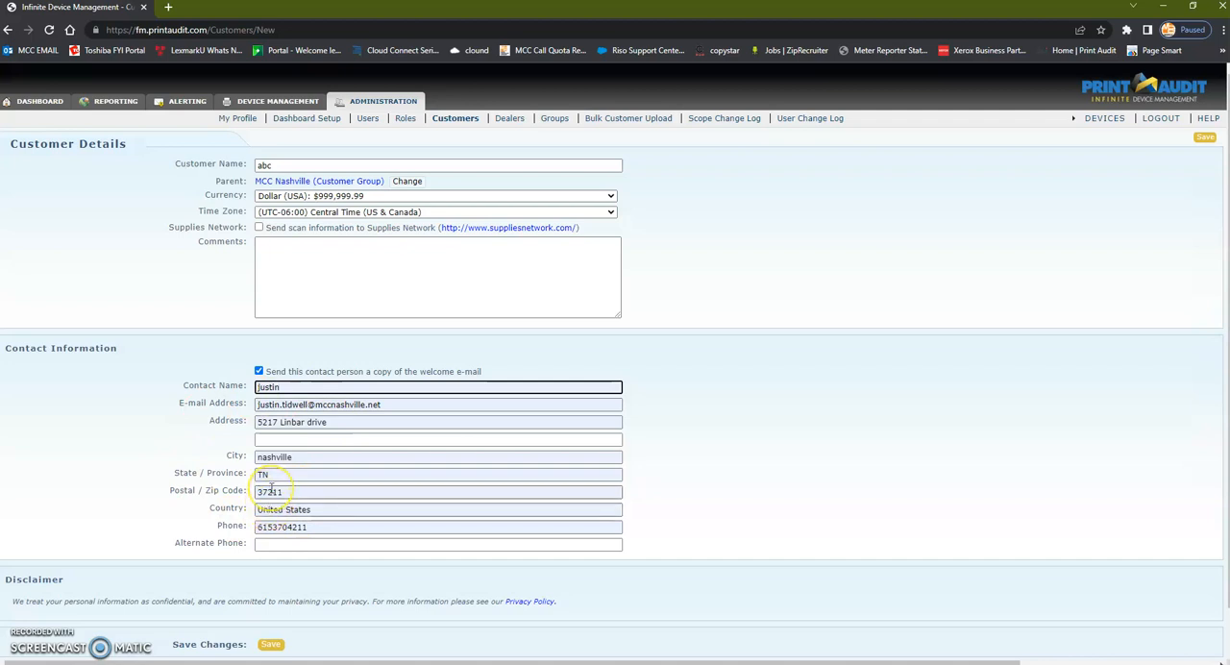
{"action": "left_click", "coordinate": [271, 643]}
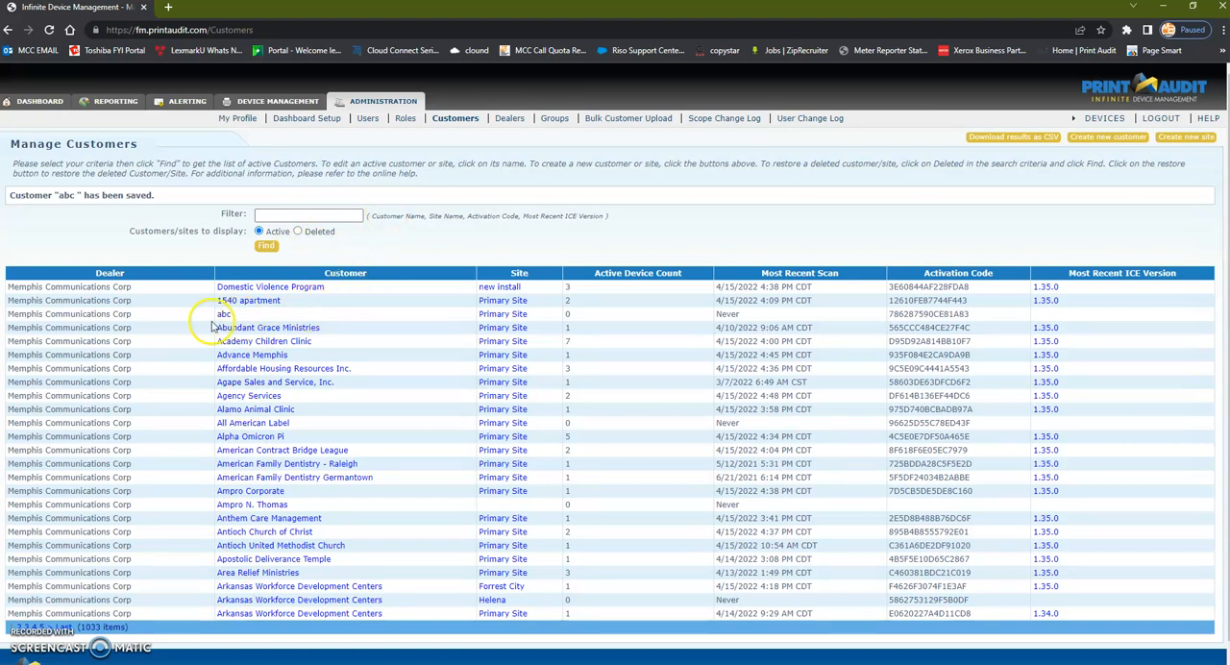
Step: Open the Information Collection Engine settings of customer abc's Primary Site and copy the site activation code
{"action": "left_click", "coordinate": [506, 317]}
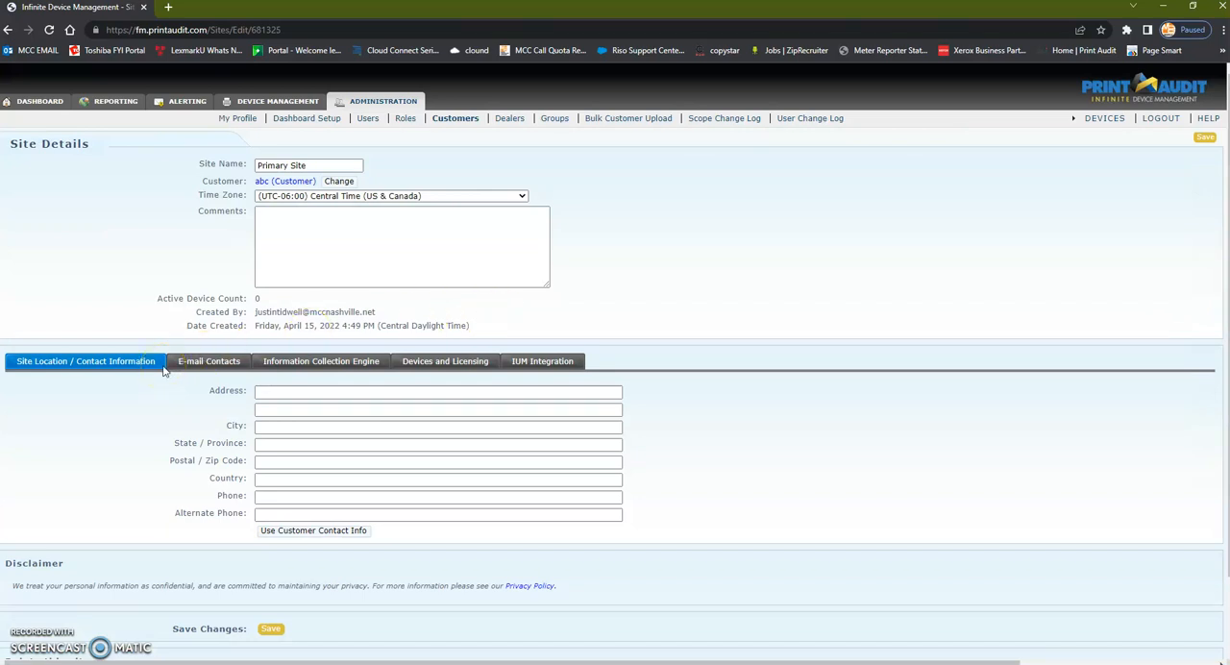
{"action": "left_click", "coordinate": [323, 363]}
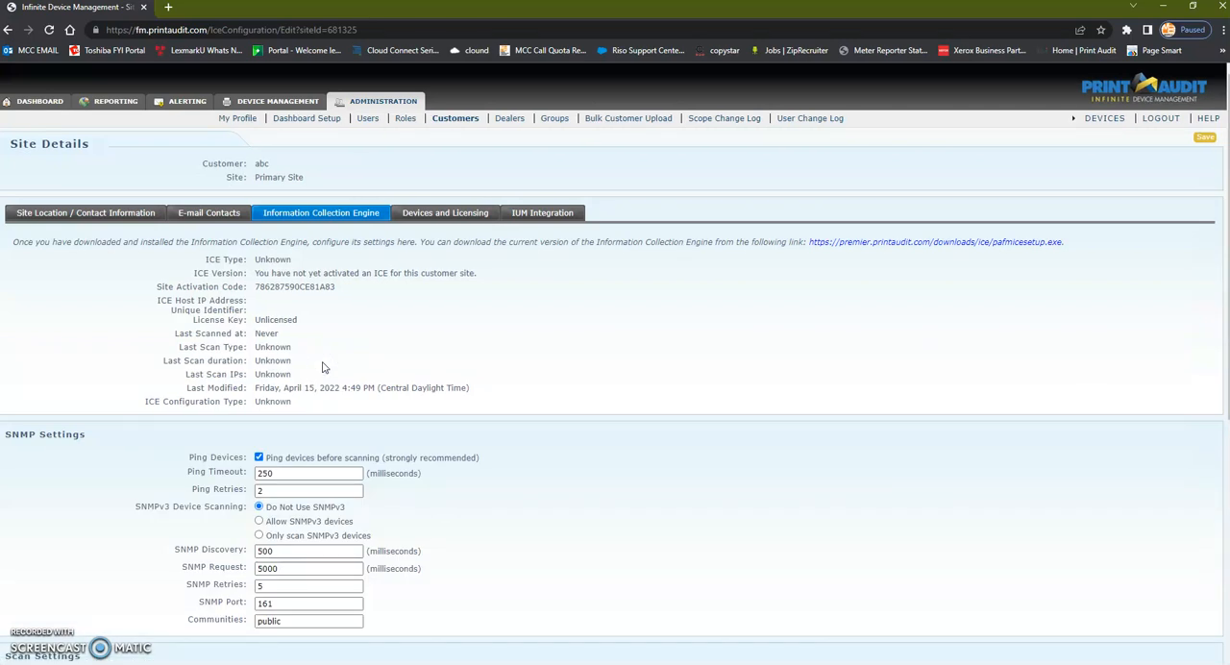
{"action": "double_click", "coordinate": [298, 288]}
{"action": "right_click", "coordinate": [298, 287]}
{"action": "left_click", "coordinate": [323, 298]}
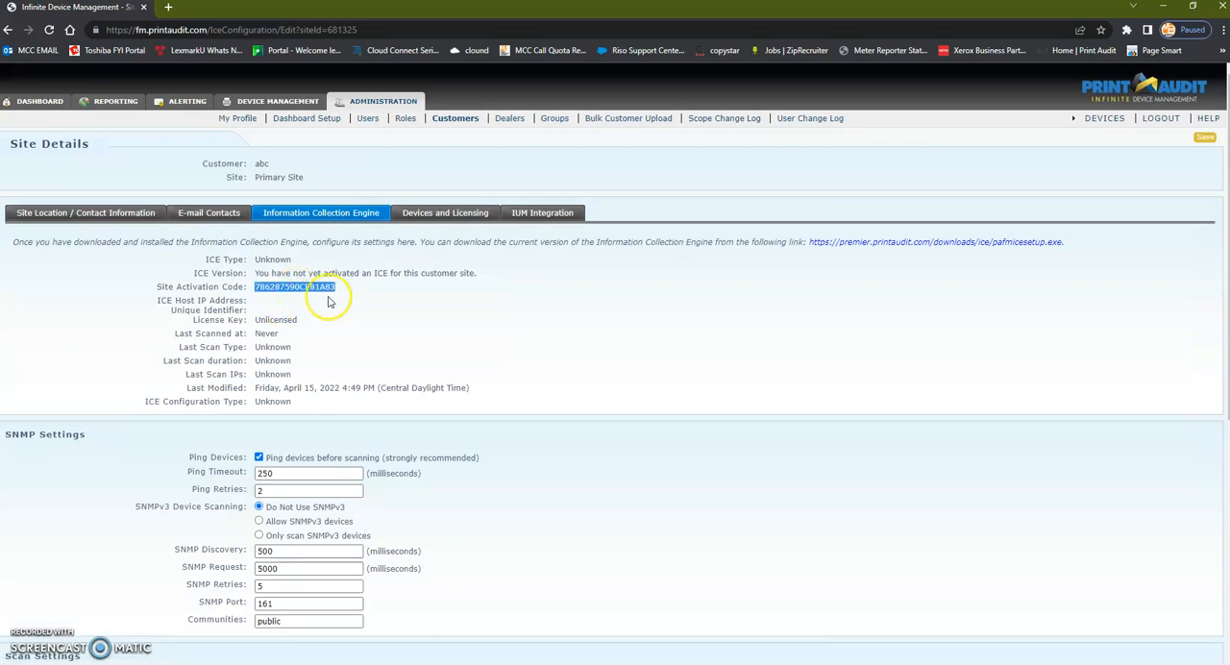
Step: Download the Information Collection Engine installer pafmicesetup.exe and launch it
{"action": "left_click", "coordinate": [919, 243]}
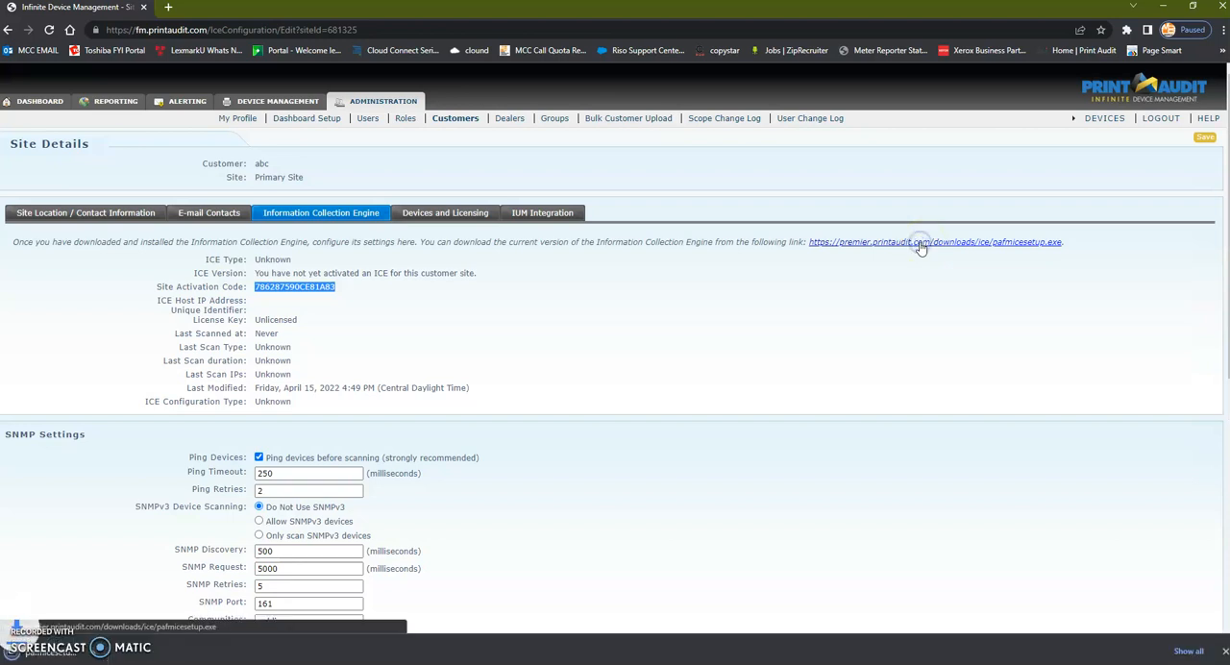
{"action": "right_click", "coordinate": [130, 653]}
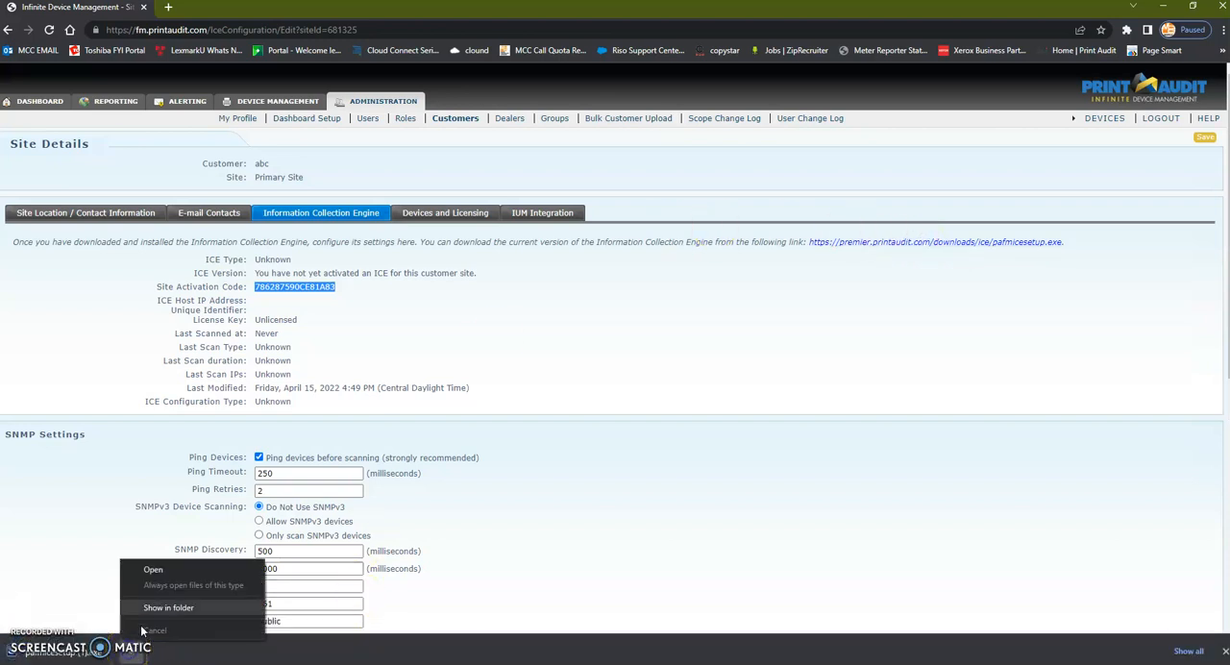
{"action": "left_click", "coordinate": [160, 576]}
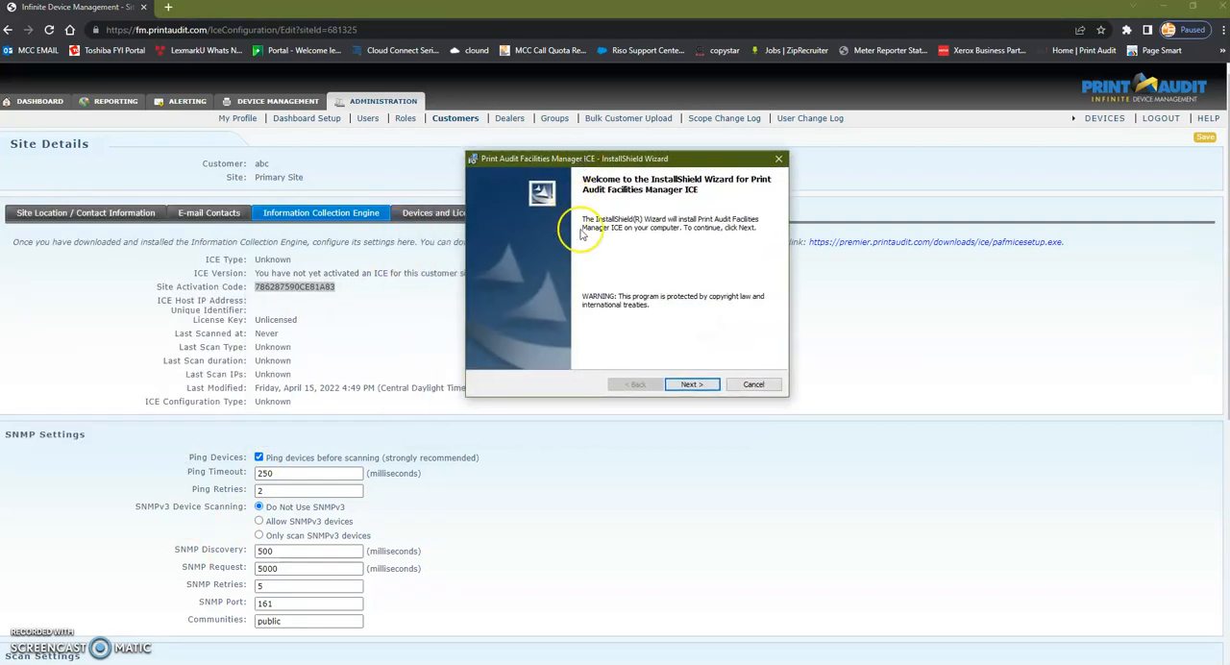
Step: Install Print Audit Facilities Manager ICE with the default wizard options and finish the setup
{"action": "left_click", "coordinate": [684, 384]}
{"action": "left_click", "coordinate": [684, 384]}
{"action": "left_click", "coordinate": [684, 384]}
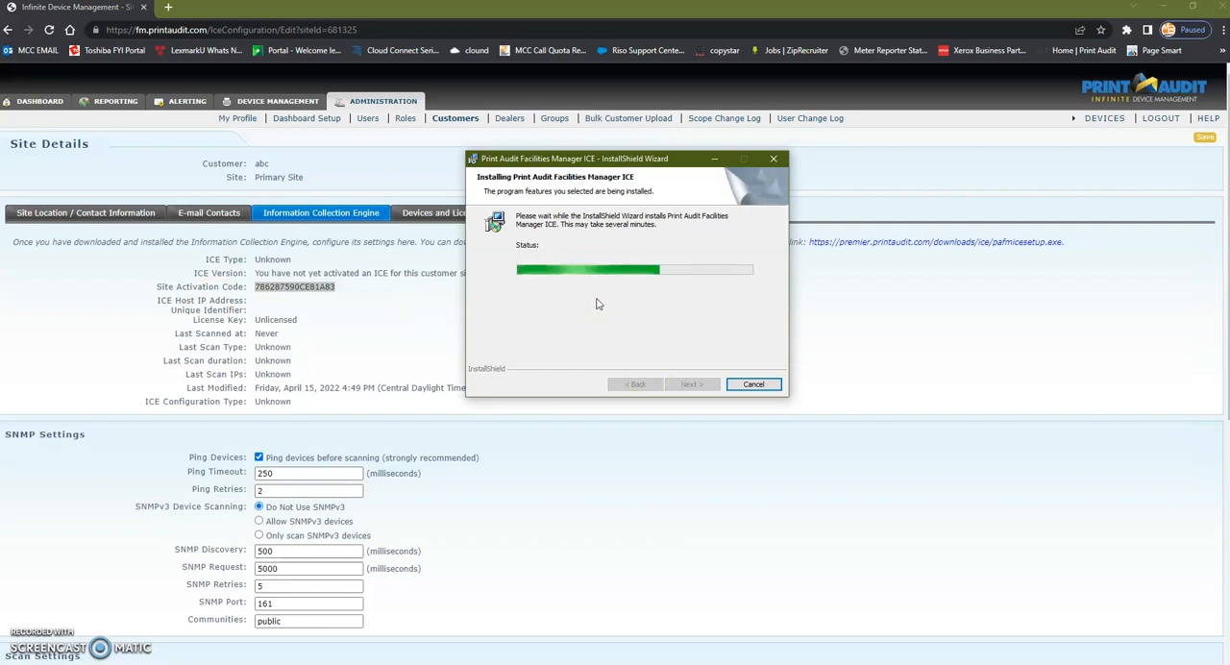
{"action": "left_click", "coordinate": [683, 373]}
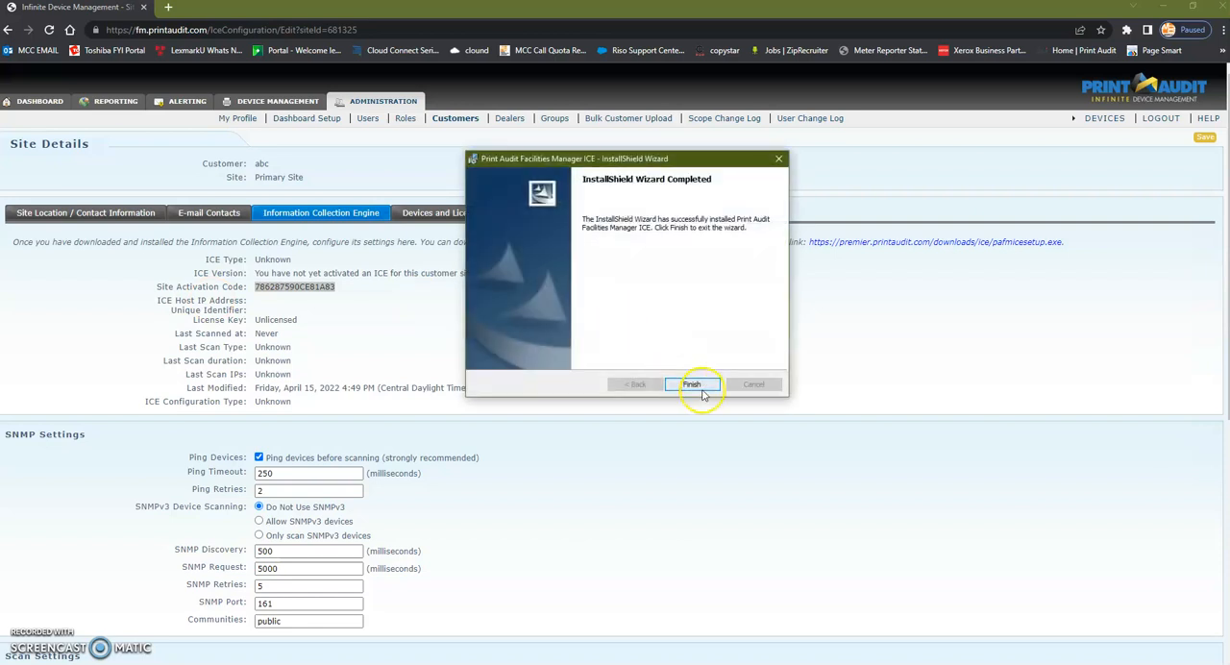
{"action": "left_click", "coordinate": [700, 386]}
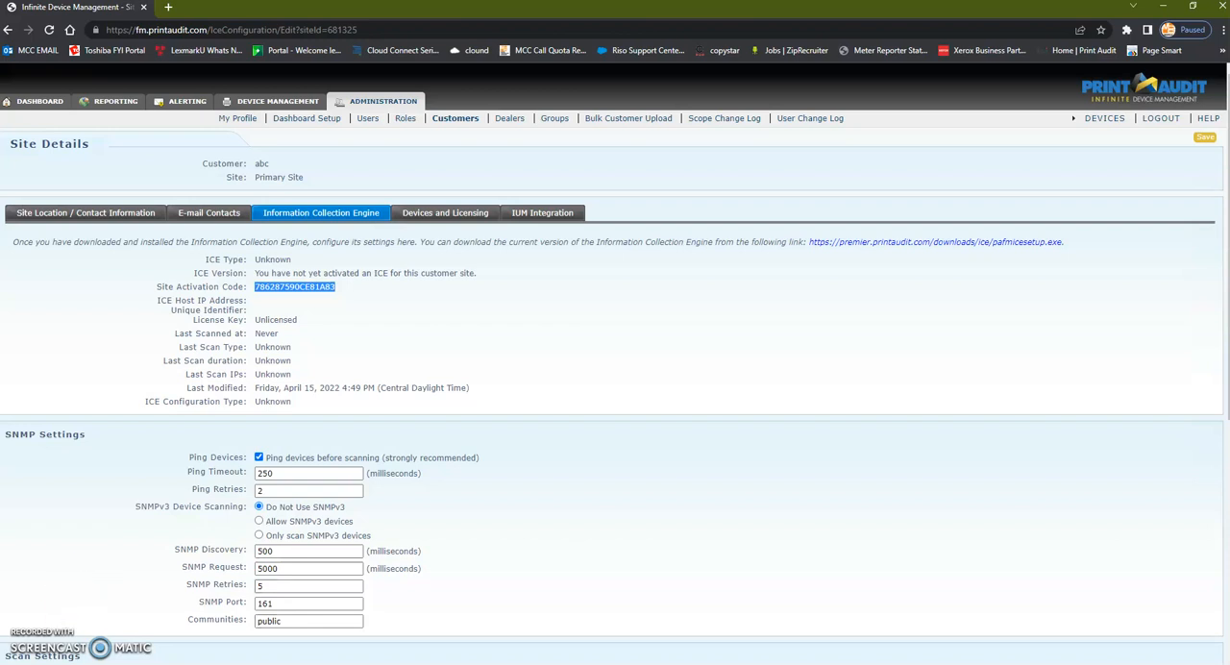
Step: Open ICE Administrator and submit the copied site activation code using code activation
{"action": "left_click", "coordinate": [7, 662]}
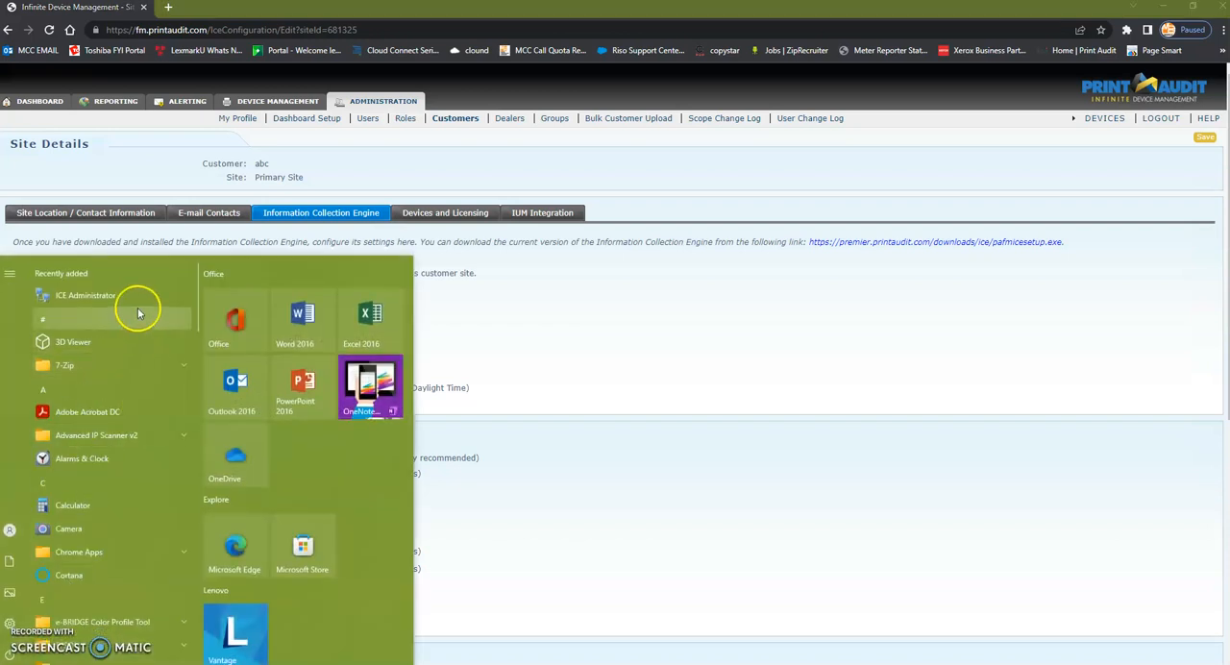
{"action": "left_click", "coordinate": [85, 297]}
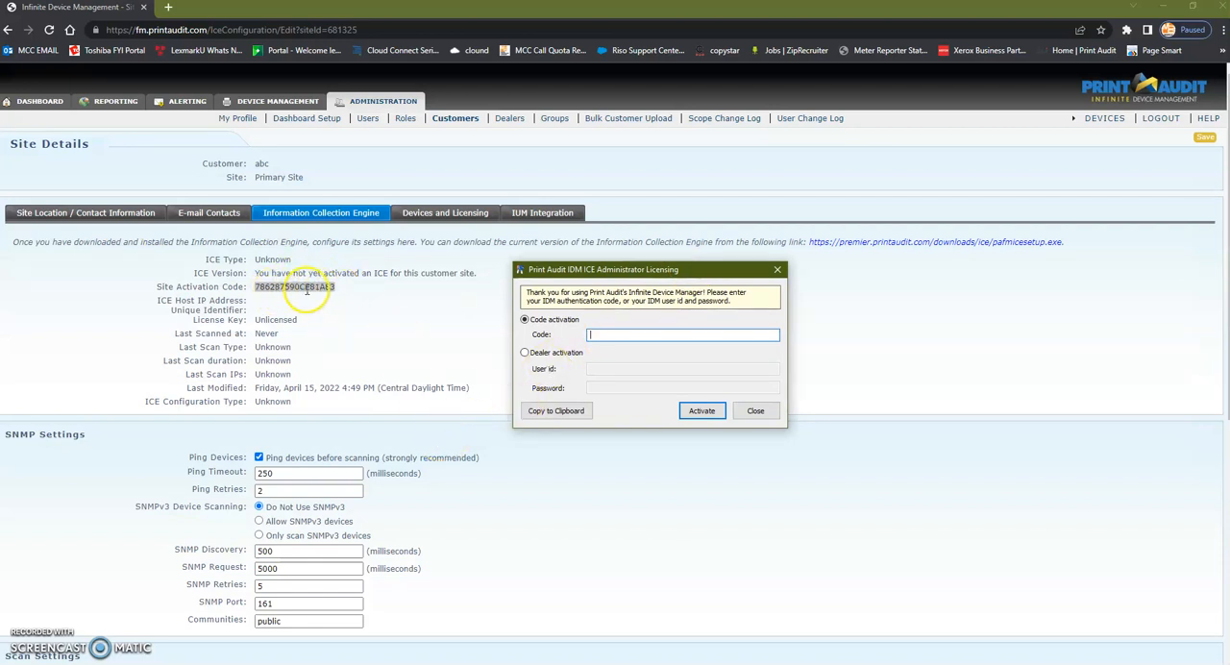
{"action": "right_click", "coordinate": [601, 333]}
{"action": "left_click", "coordinate": [641, 390]}
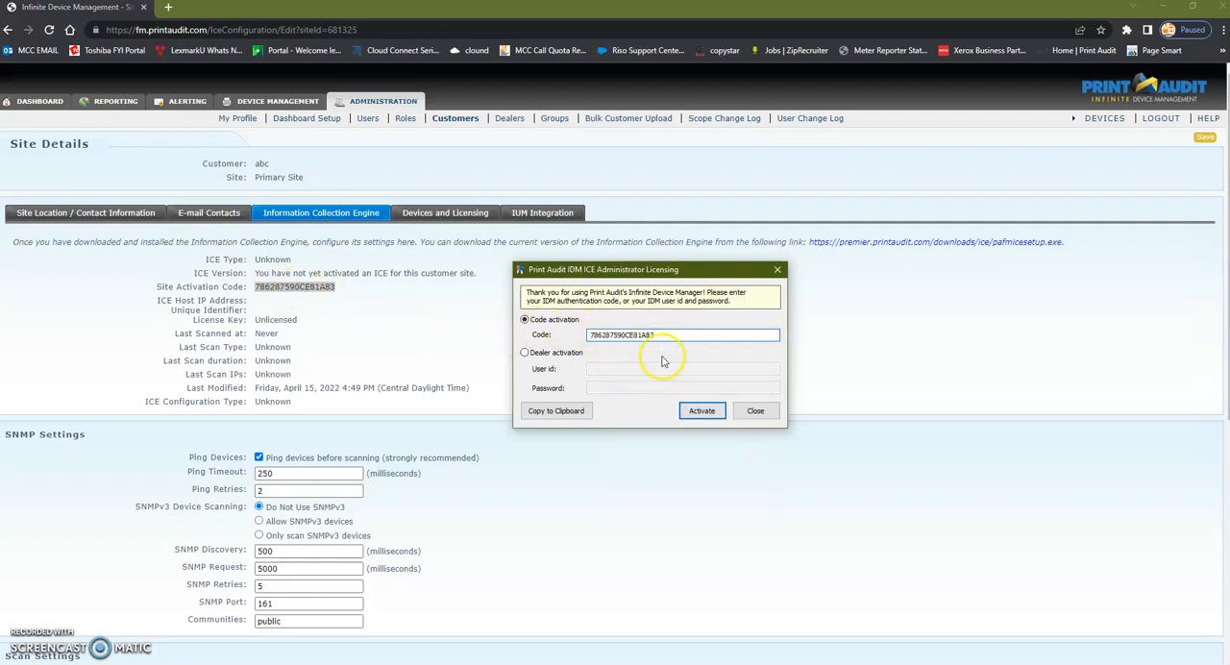
{"action": "left_click", "coordinate": [695, 411]}
Step: Review and accept the Print Audit IDM ICE license agreement to complete the activation
{"action": "scroll", "coordinate": [622, 305], "scroll_direction": "down", "scroll_amount": 10}
{"action": "scroll", "coordinate": [622, 305], "scroll_direction": "down", "scroll_amount": 15}
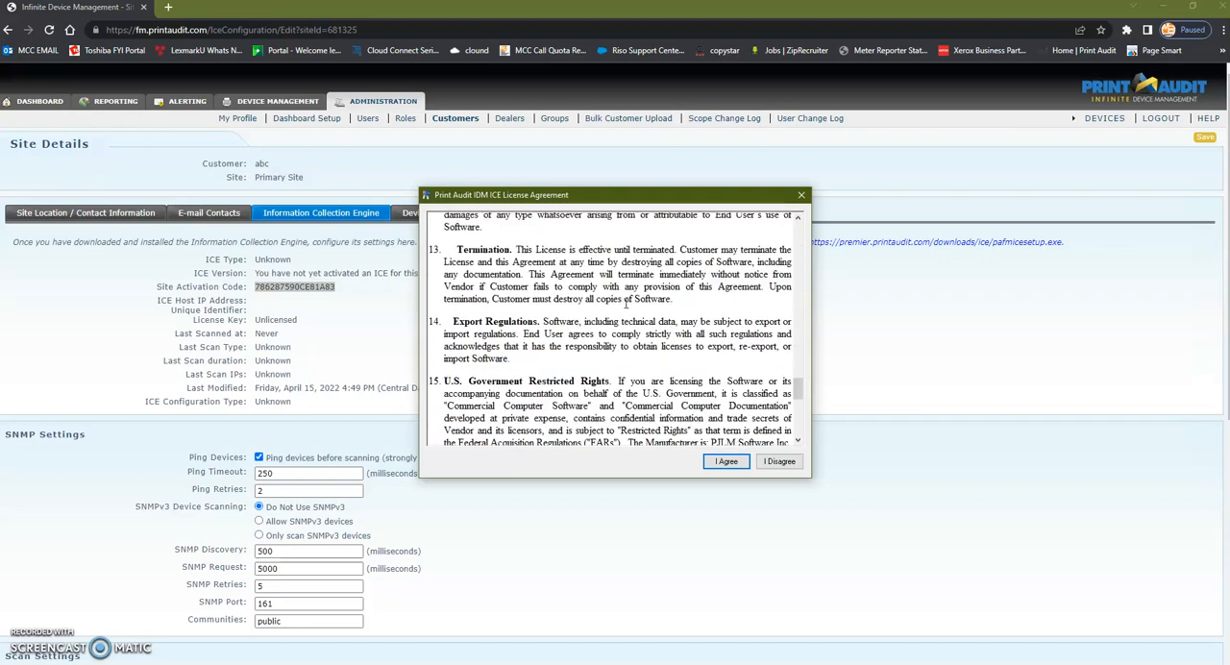
{"action": "left_click", "coordinate": [726, 461]}
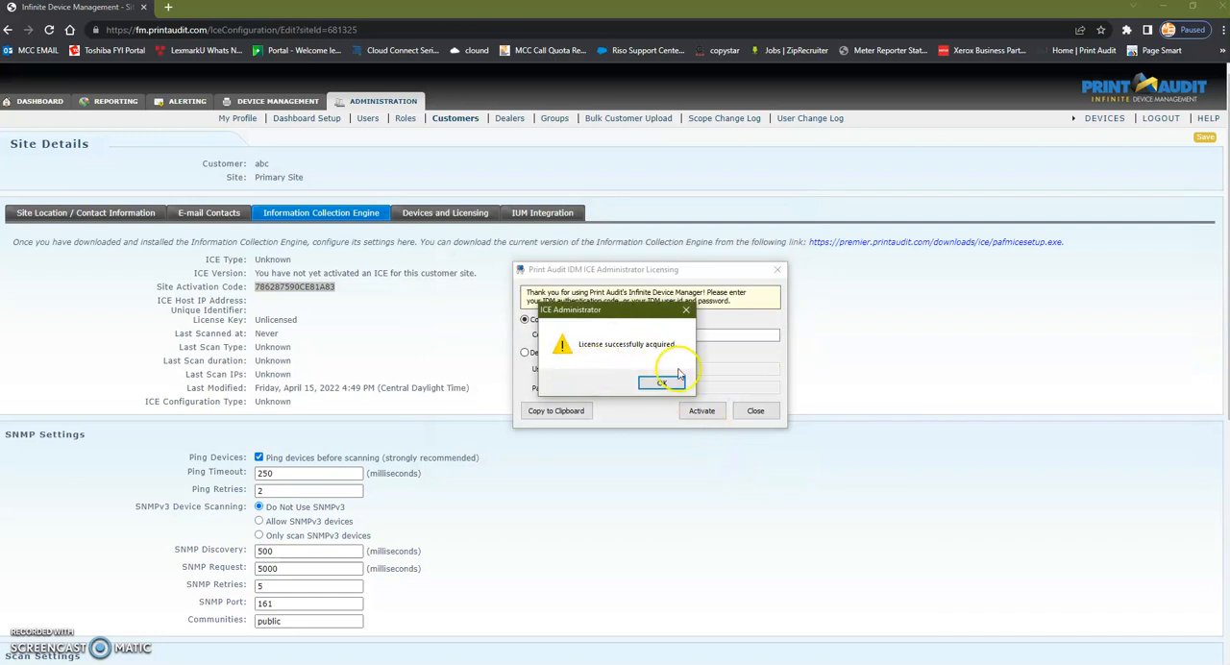
{"action": "left_click", "coordinate": [677, 386]}
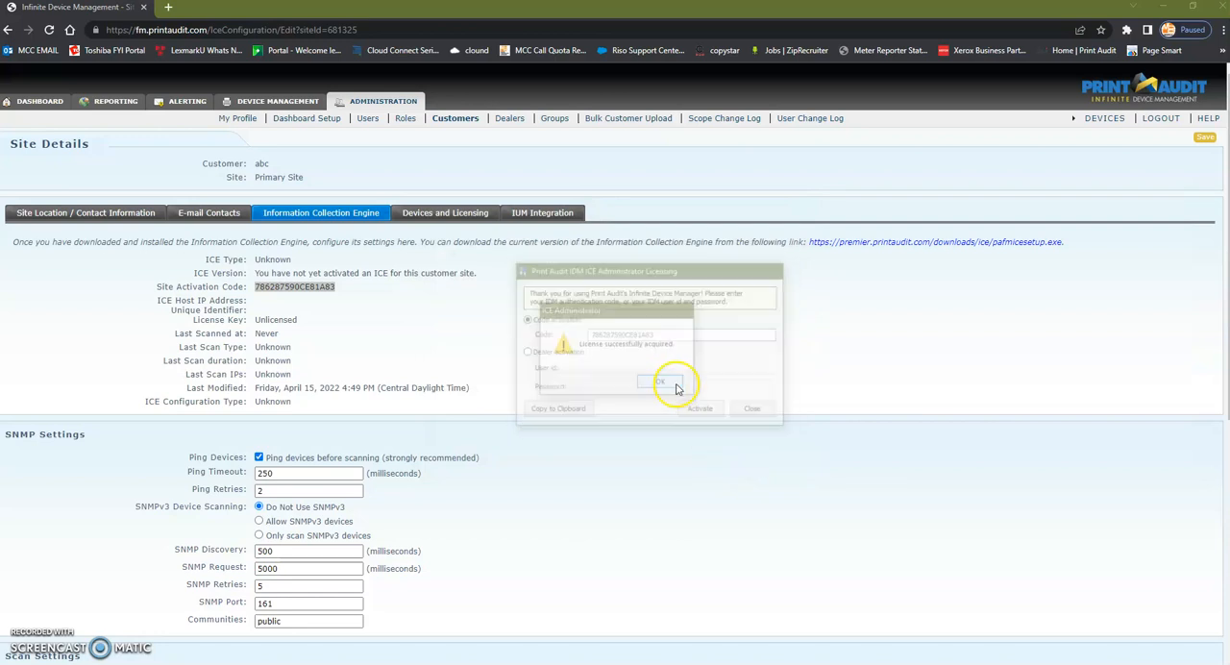
Step: Check the status of the ICE service and the updater service in ICE Administrator
{"action": "left_click_drag", "start_coordinate": [1, 227], "coordinate": [518, 230]}
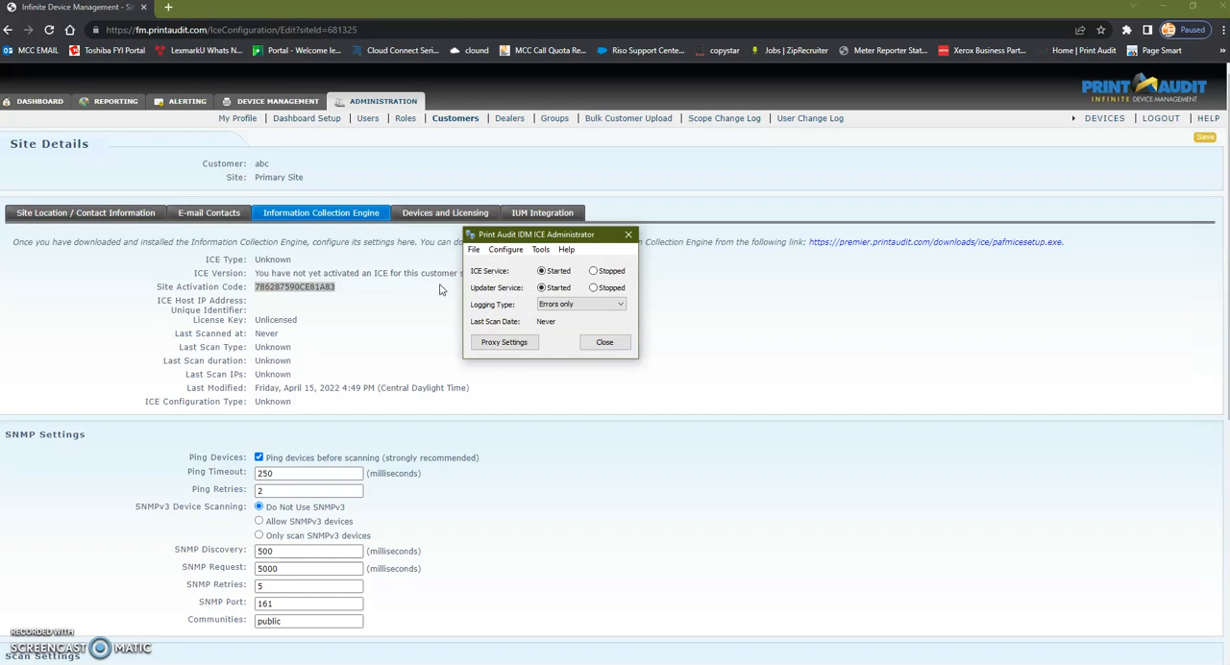
{"action": "left_click", "coordinate": [591, 270]}
{"action": "left_click", "coordinate": [594, 287]}
{"action": "left_click", "coordinate": [540, 289]}
{"action": "left_click", "coordinate": [540, 271]}
Step: Start an immediate device scan from ICE Administrator, confirm it, and close the administrator window
{"action": "left_click", "coordinate": [541, 250]}
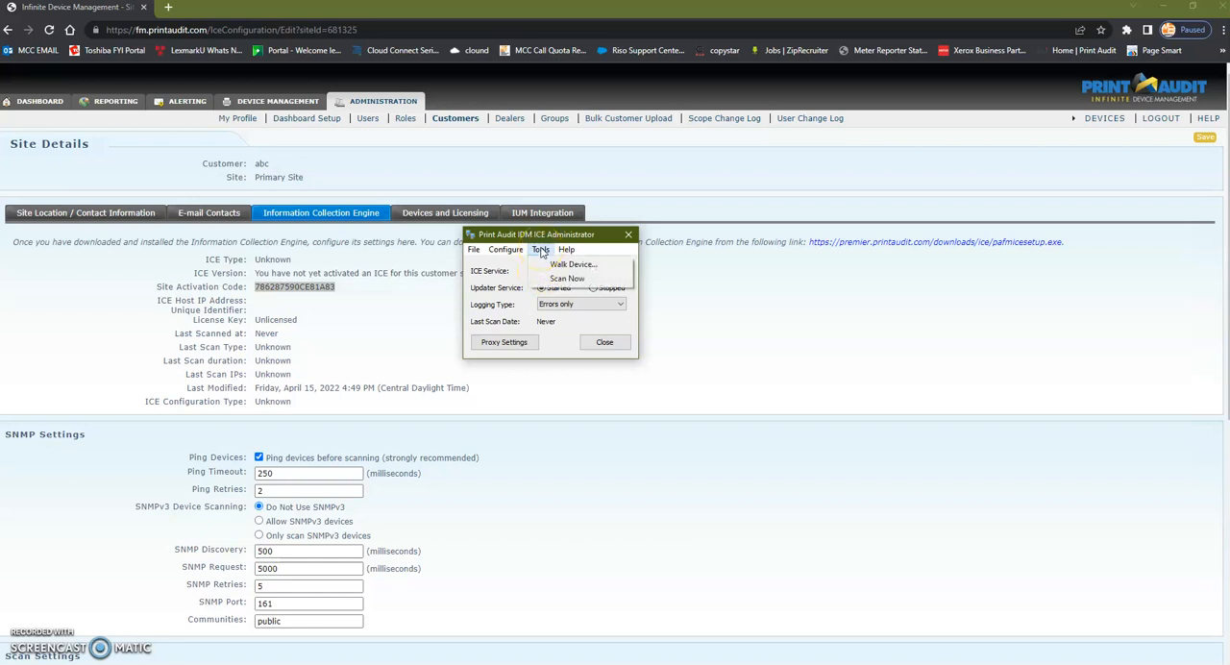
{"action": "left_click", "coordinate": [565, 278]}
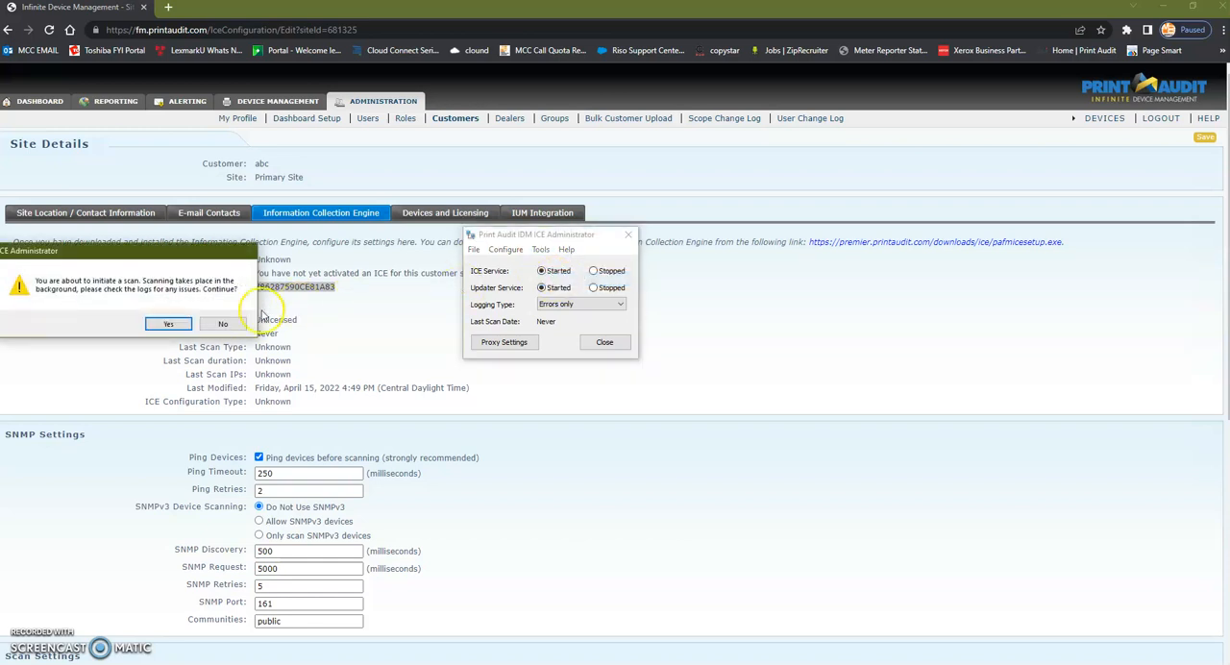
{"action": "left_click", "coordinate": [168, 324]}
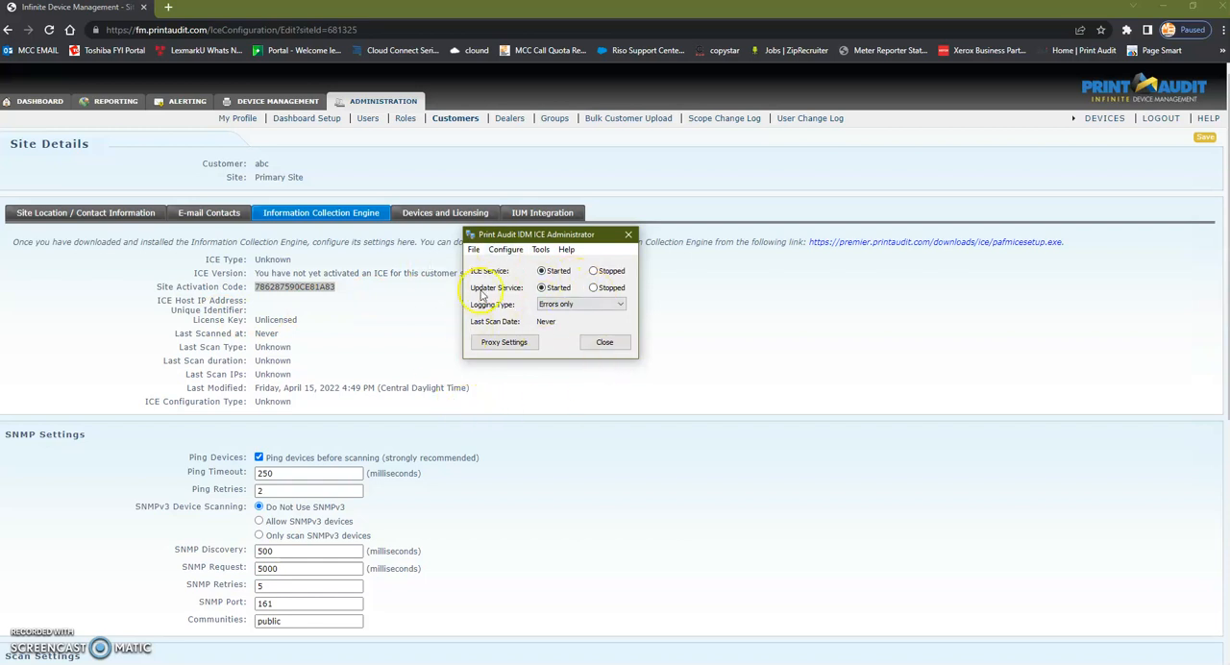
{"action": "left_click", "coordinate": [600, 343]}
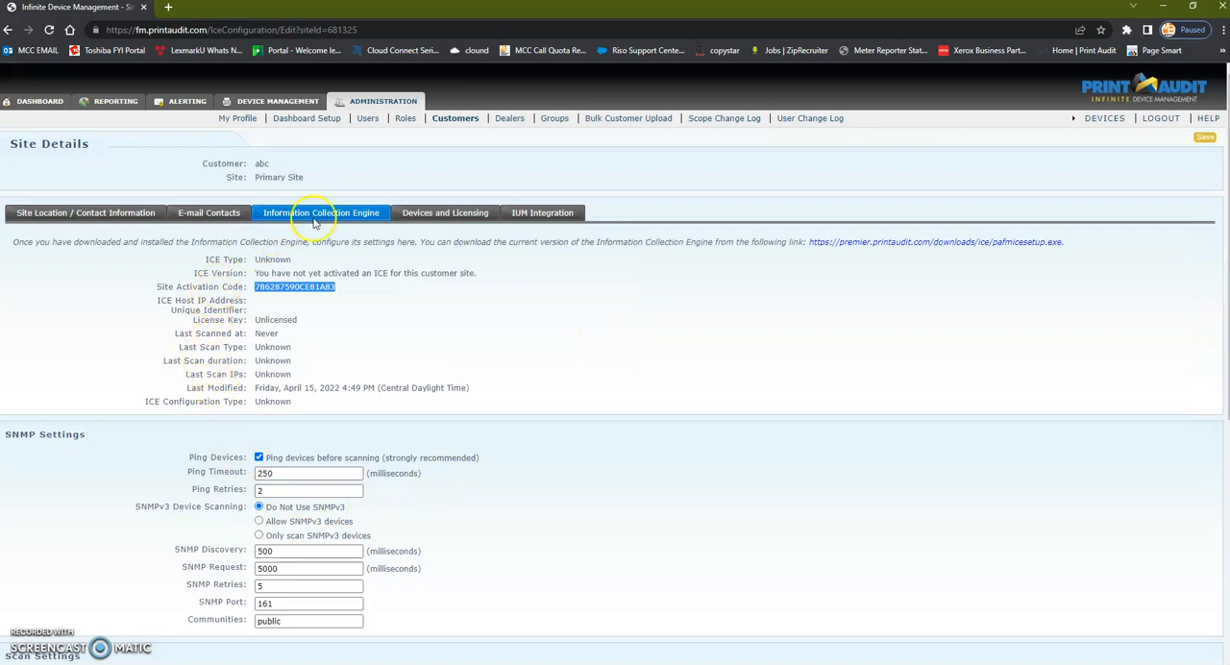
Step: Look up the devices found for abc's Primary Site under its devices and licensing, leaving the filter blank
{"action": "left_click", "coordinate": [435, 216]}
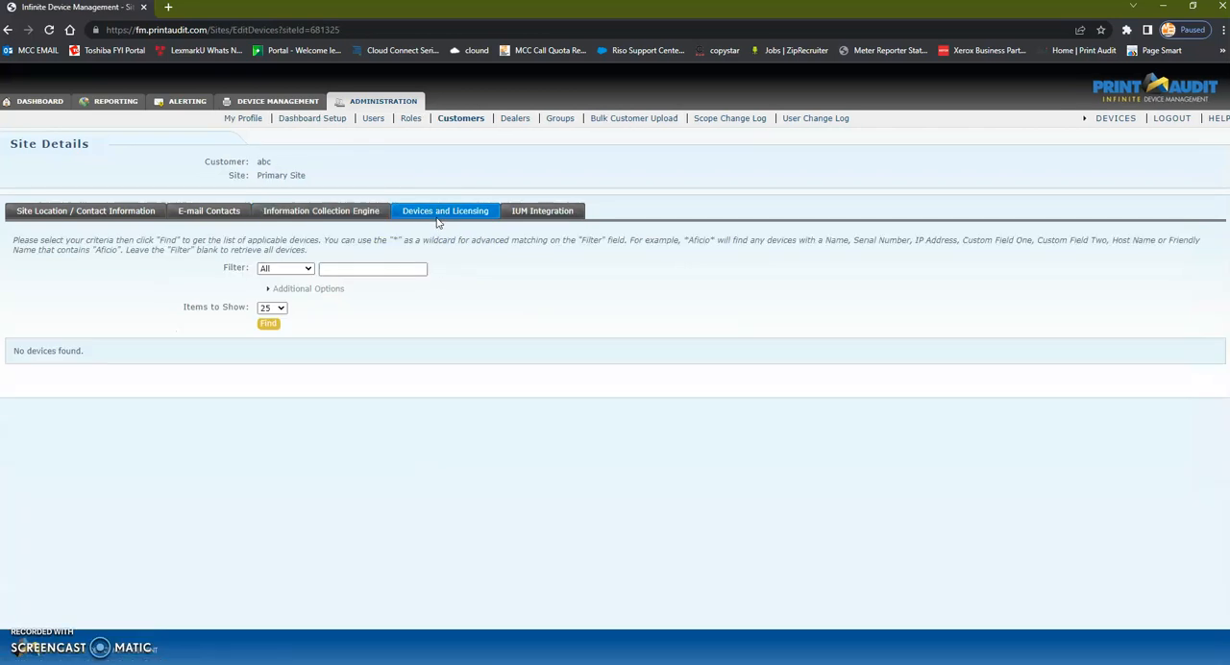
{"action": "left_click", "coordinate": [273, 325]}
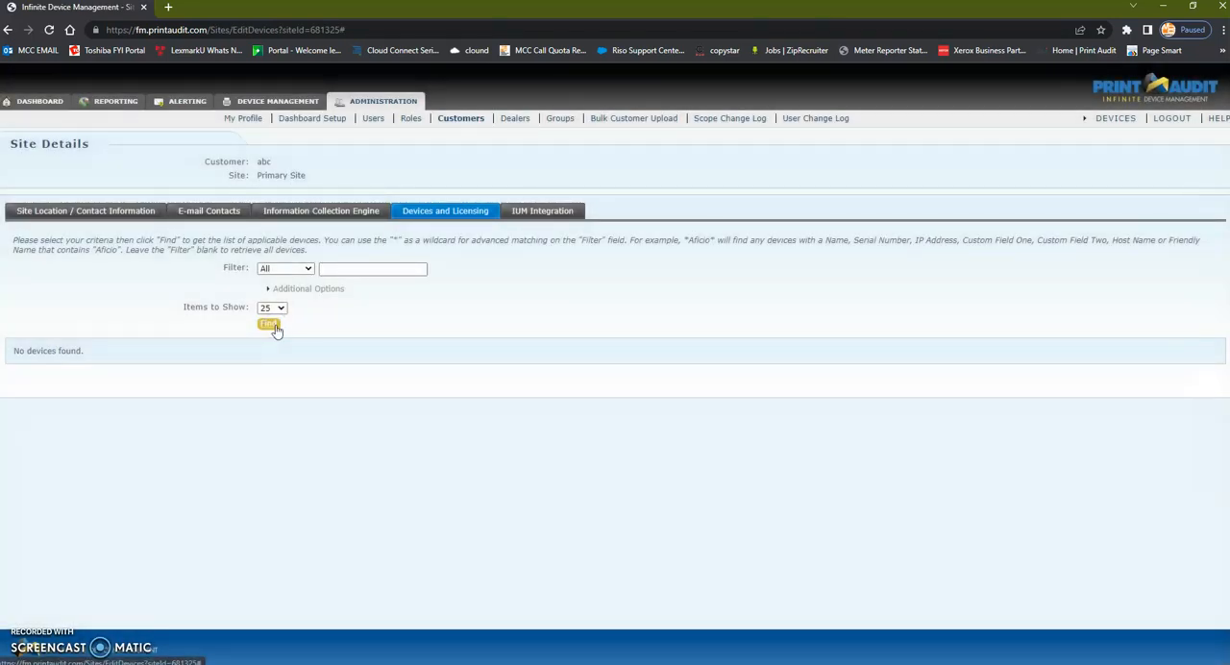
Step: Repeat the unfiltered device search for the Primary Site to refresh its device list
{"action": "left_click", "coordinate": [271, 325]}
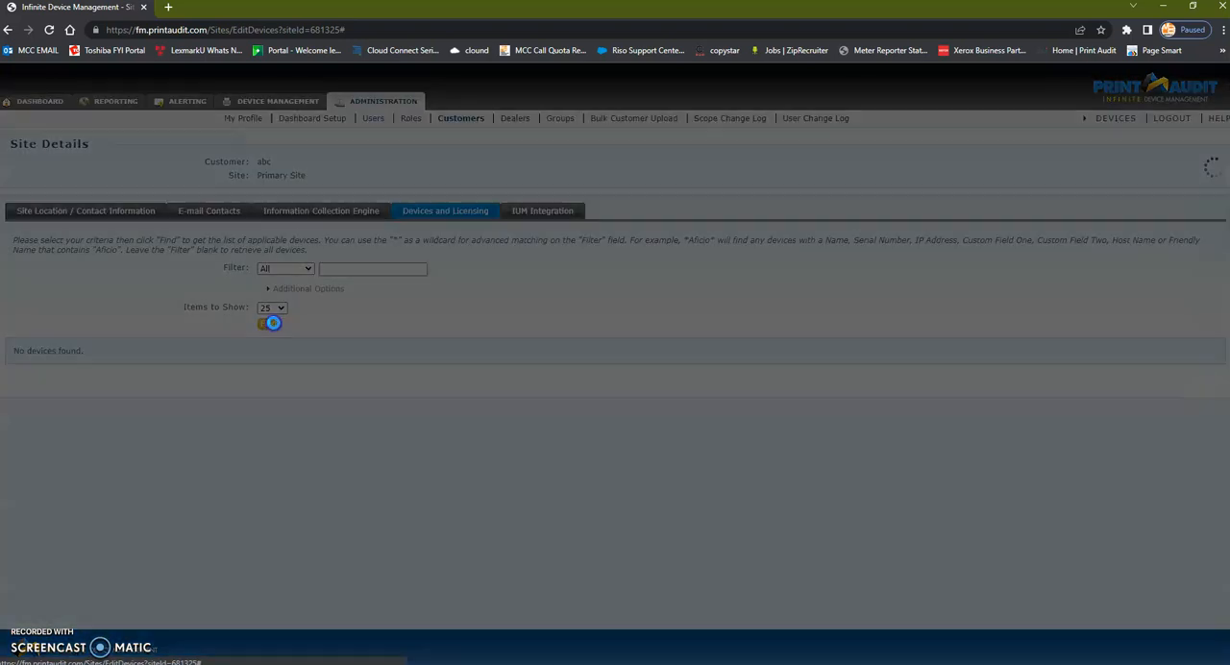
{"action": "left_click", "coordinate": [272, 324]}
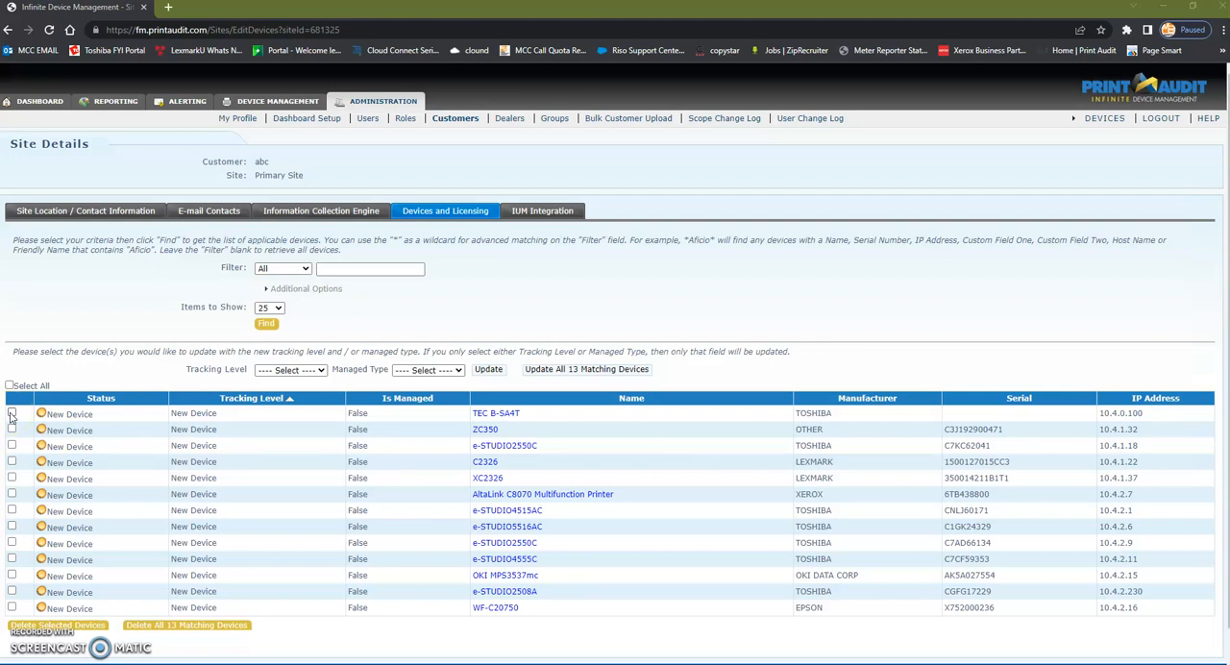
Step: Choose Platinum as the tracking level and Managed as the managed type for the device update
{"action": "left_click", "coordinate": [423, 371]}
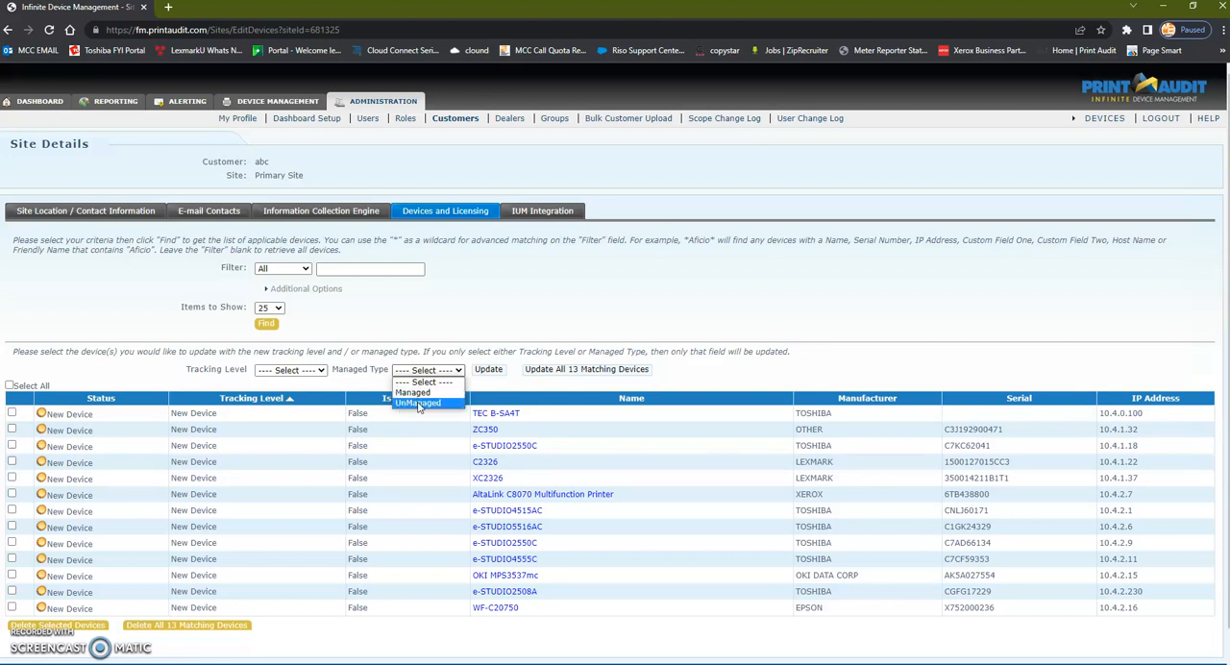
{"action": "left_click", "coordinate": [342, 389]}
{"action": "left_click", "coordinate": [320, 370]}
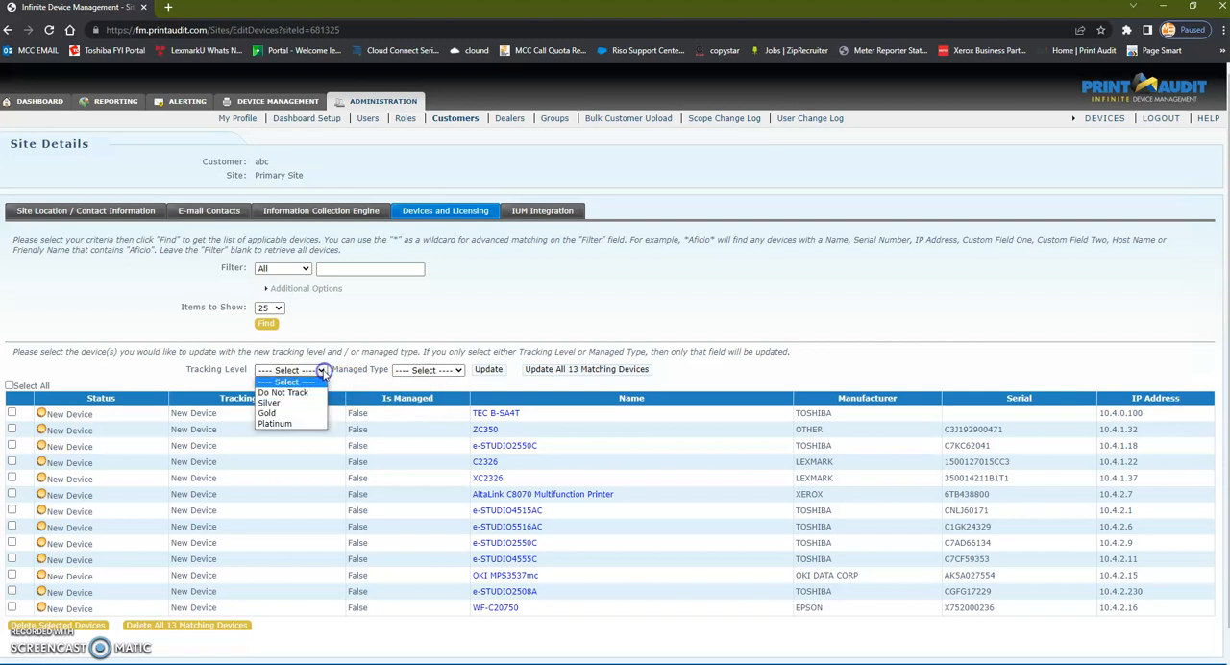
{"action": "left_click", "coordinate": [293, 424]}
{"action": "left_click", "coordinate": [306, 370]}
{"action": "left_click", "coordinate": [299, 424]}
{"action": "left_click", "coordinate": [413, 370]}
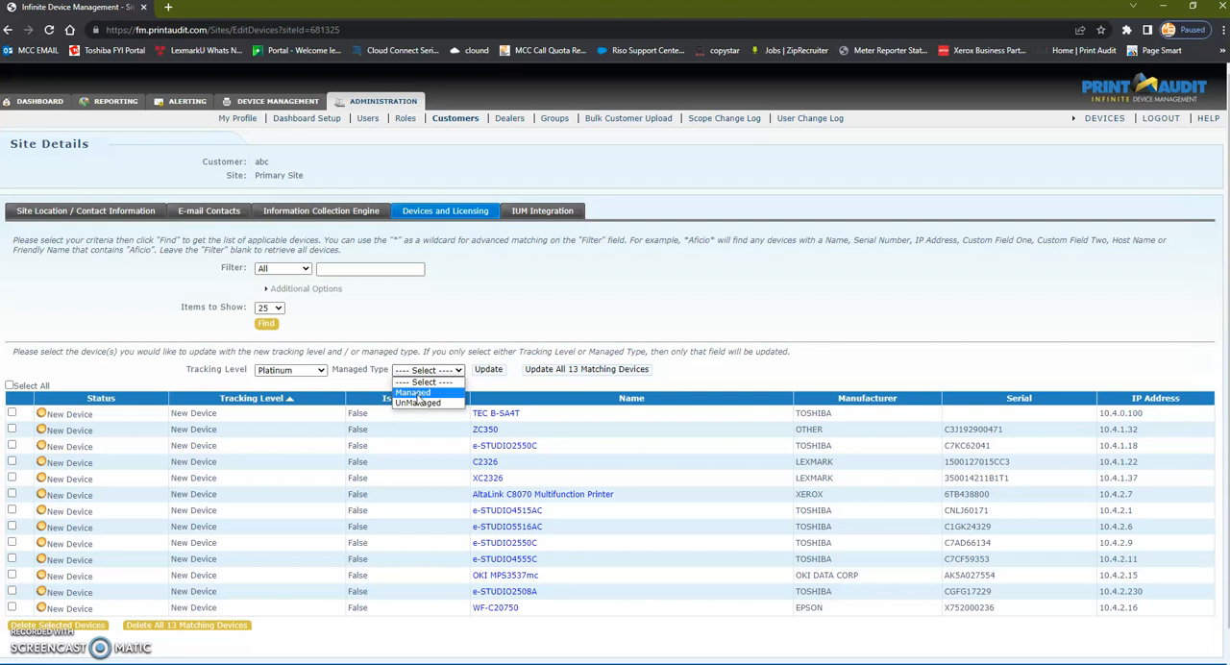
{"action": "left_click", "coordinate": [420, 405]}
{"action": "left_click", "coordinate": [414, 391]}
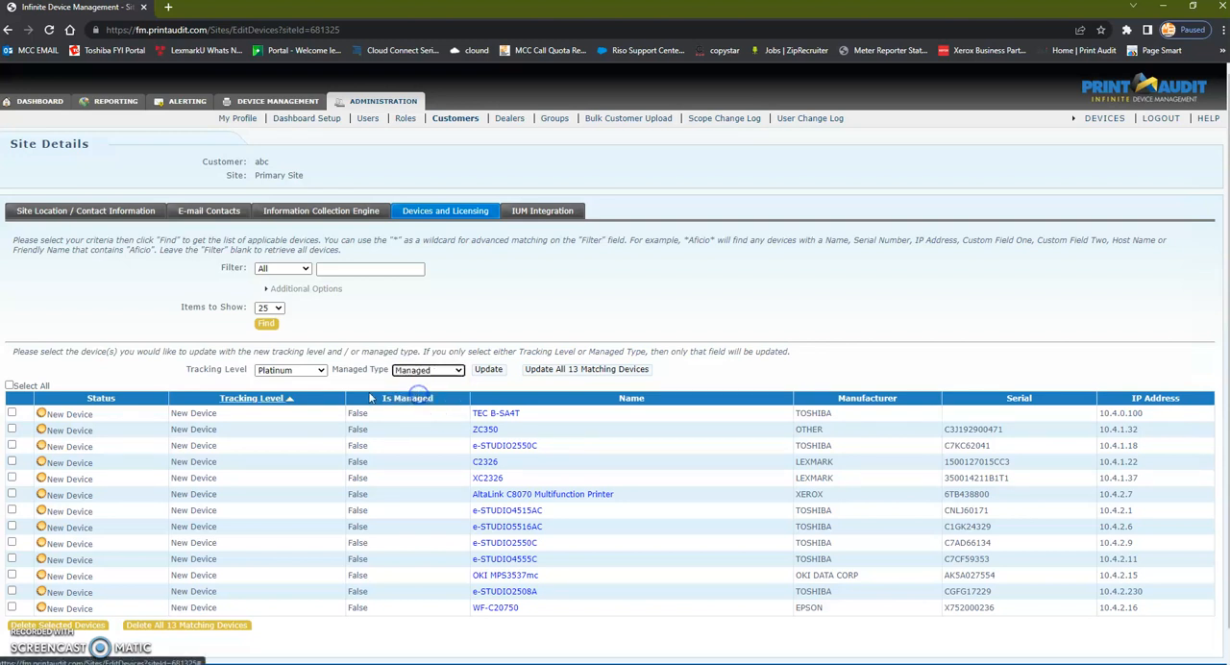
Step: Apply the chosen tracking level and managed type to all listed devices and confirm the bulk change
{"action": "left_click", "coordinate": [11, 384]}
{"action": "left_click", "coordinate": [488, 369]}
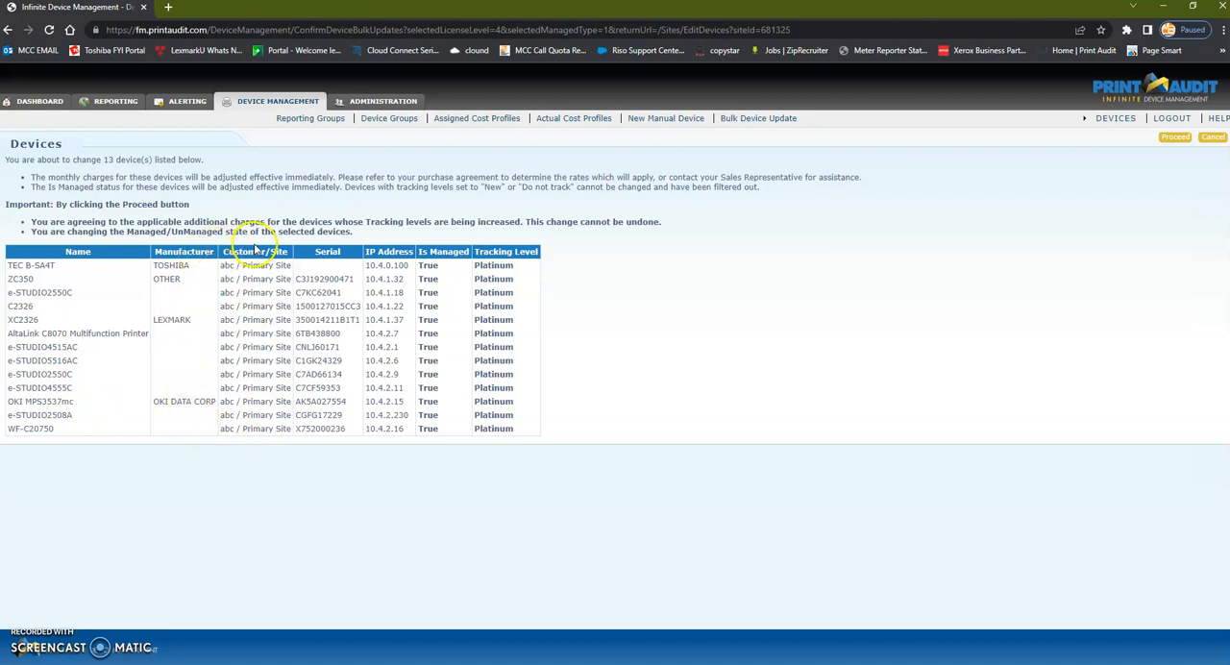
{"action": "left_click", "coordinate": [1171, 138]}
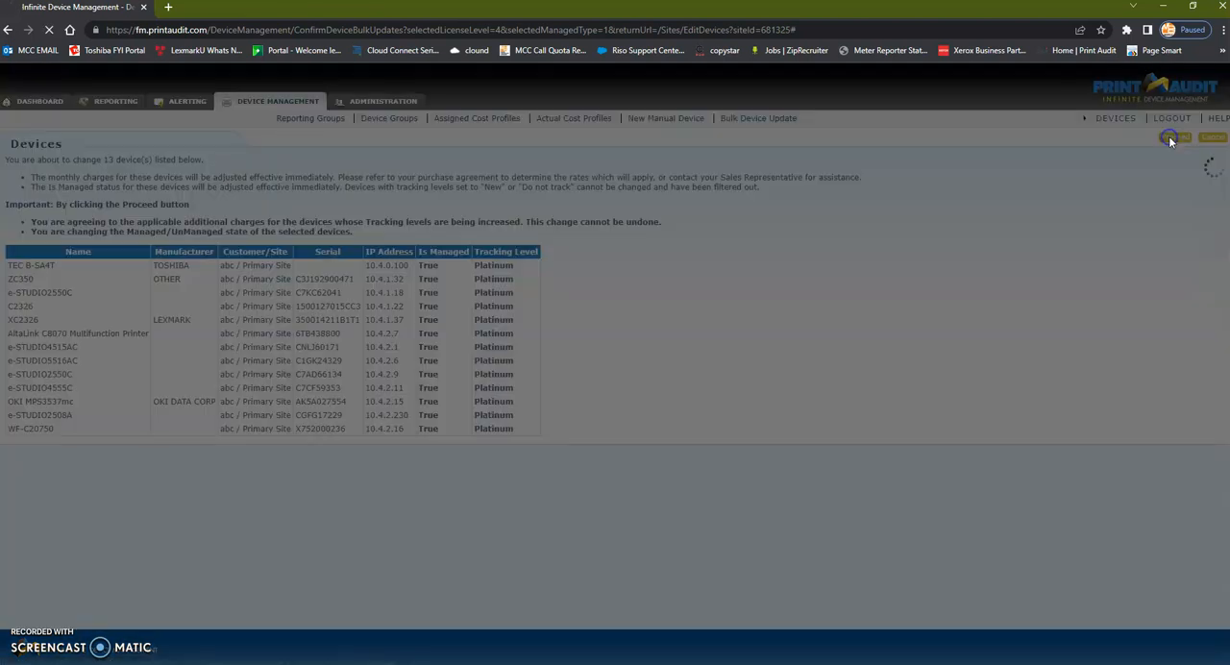